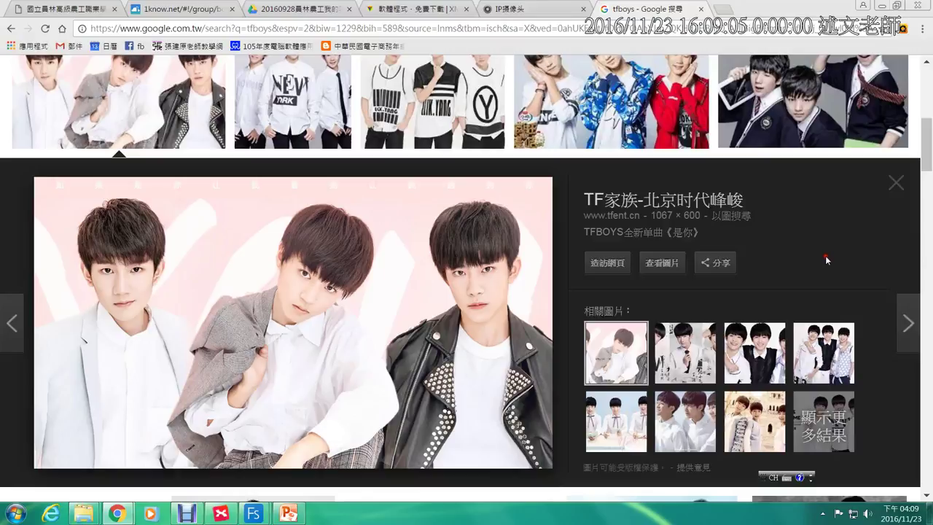
Step: Replace the old tfboys query and search Google Images for 'fly by midnight'
scroll(616, 206, "up", 4)
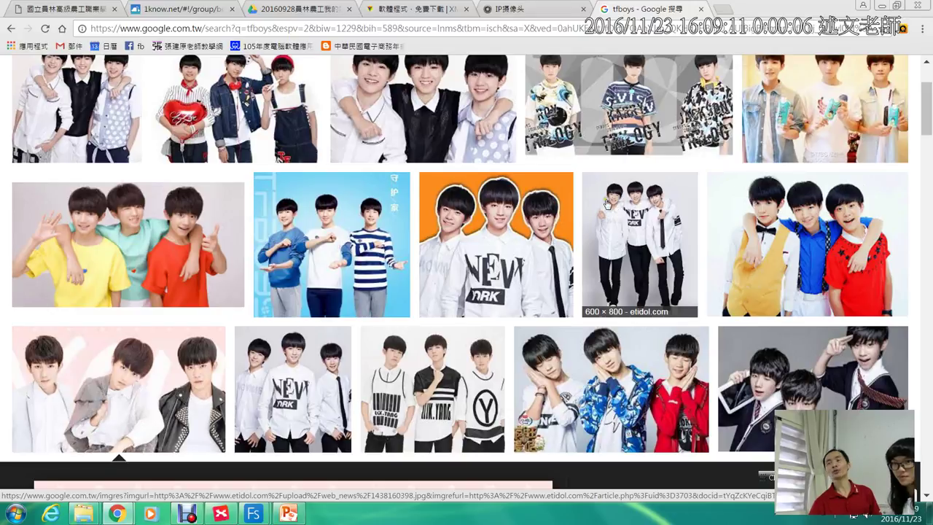
scroll(570, 215, "up", 2)
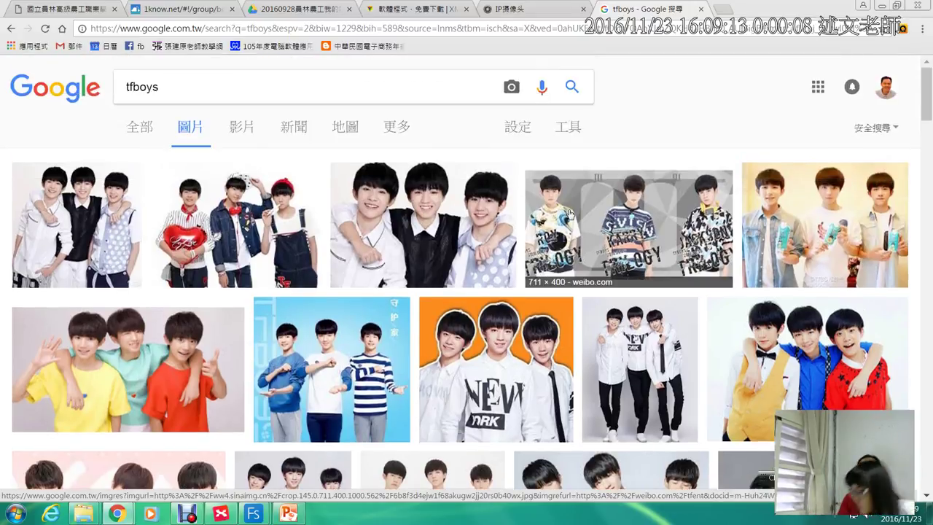
left_click(174, 82)
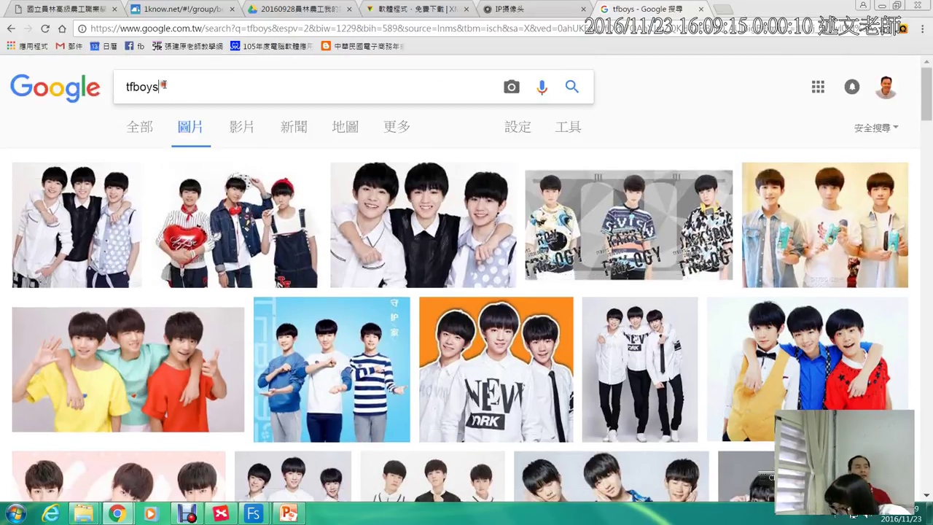
key("BackSpace")
key("BackSpace")
key("BackSpace")
key("BackSpace")
key("BackSpace")
key("BackSpace")
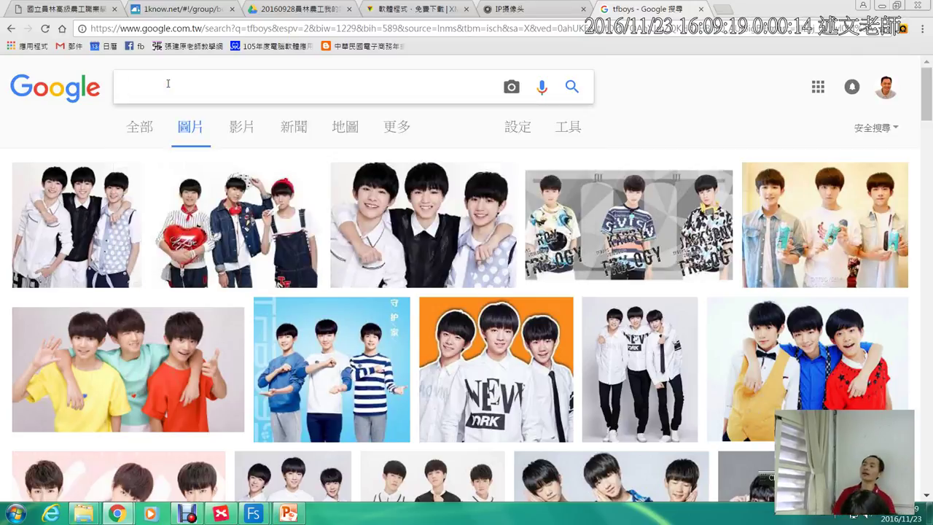
type("fl")
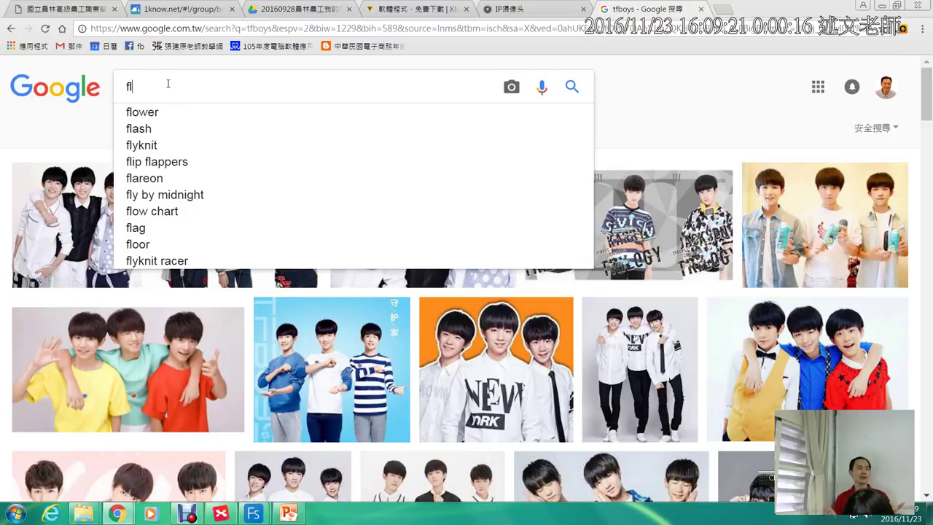
type("y")
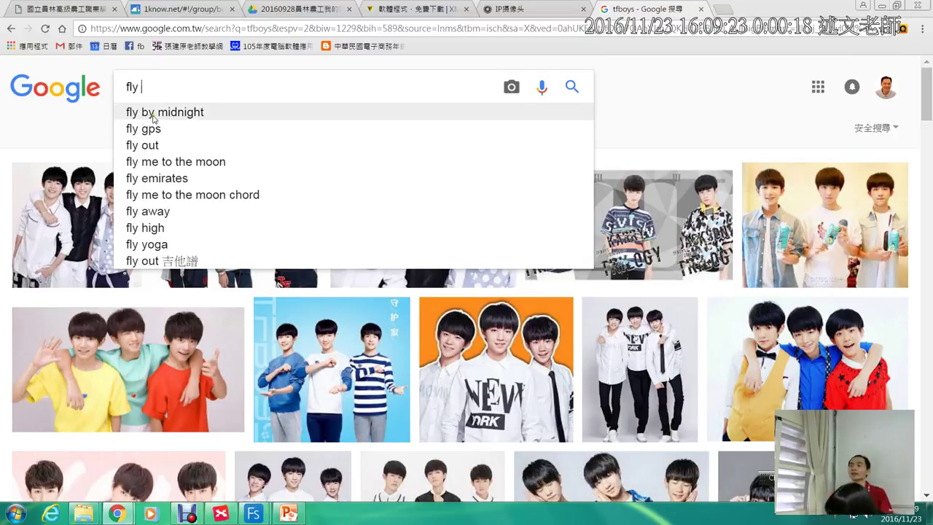
left_click(160, 113)
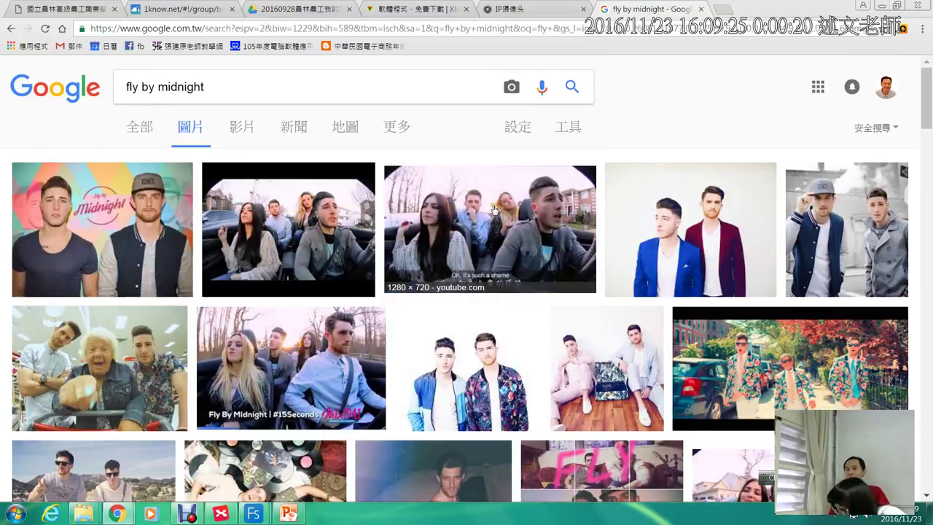
Step: Preview the photo of the man in a cap and varsity jacket and copy it
left_click(720, 225)
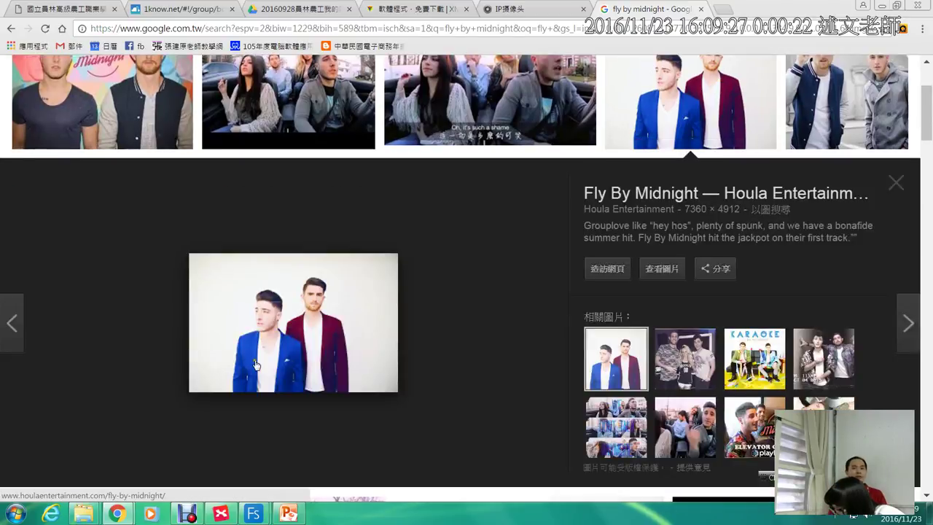
left_click(875, 82)
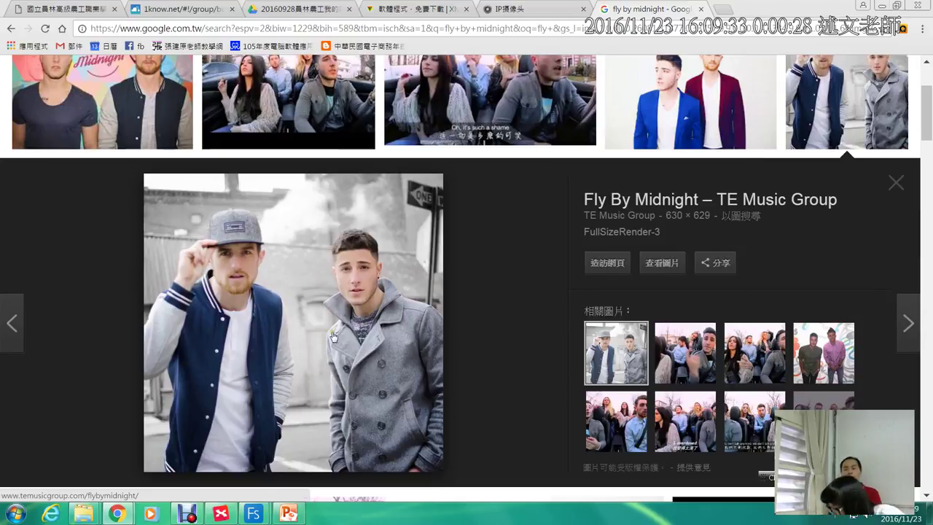
right_click(334, 332)
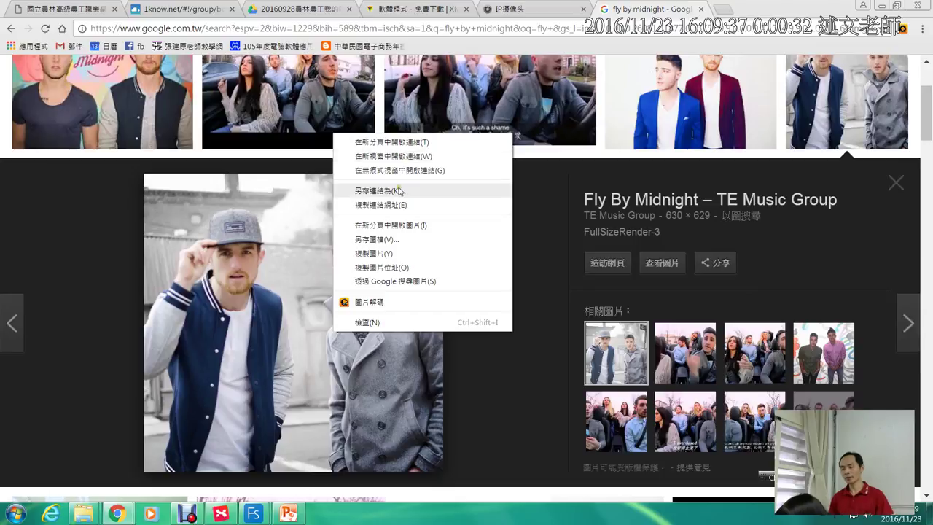
scroll(331, 281, "up", 2)
scroll(292, 280, "down", 2)
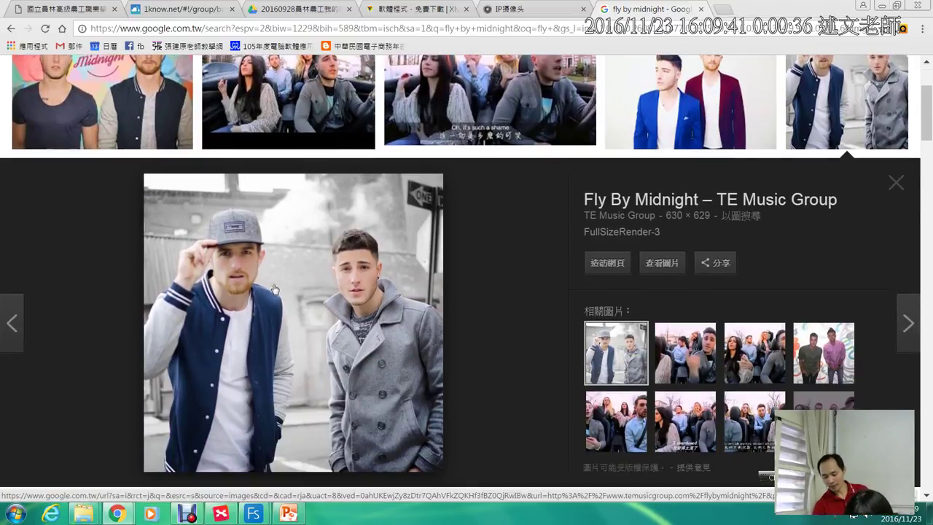
right_click(274, 286)
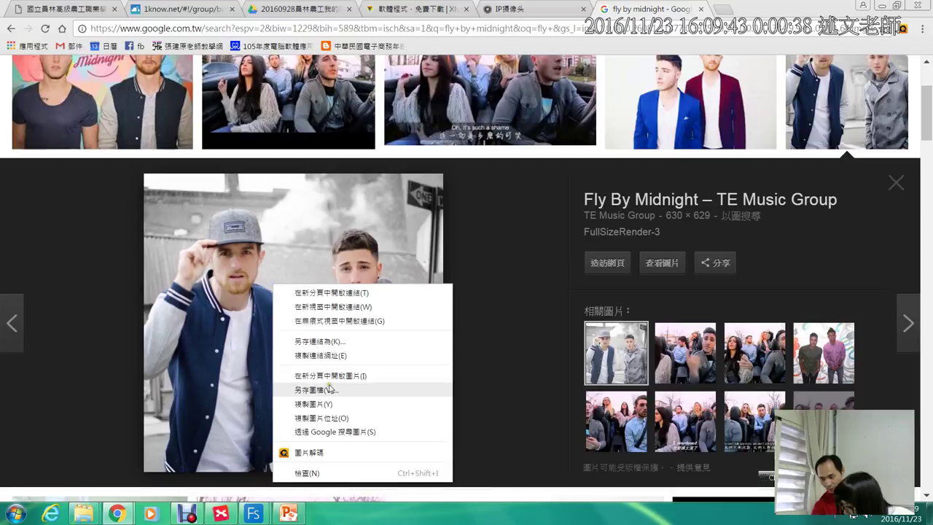
left_click(335, 405)
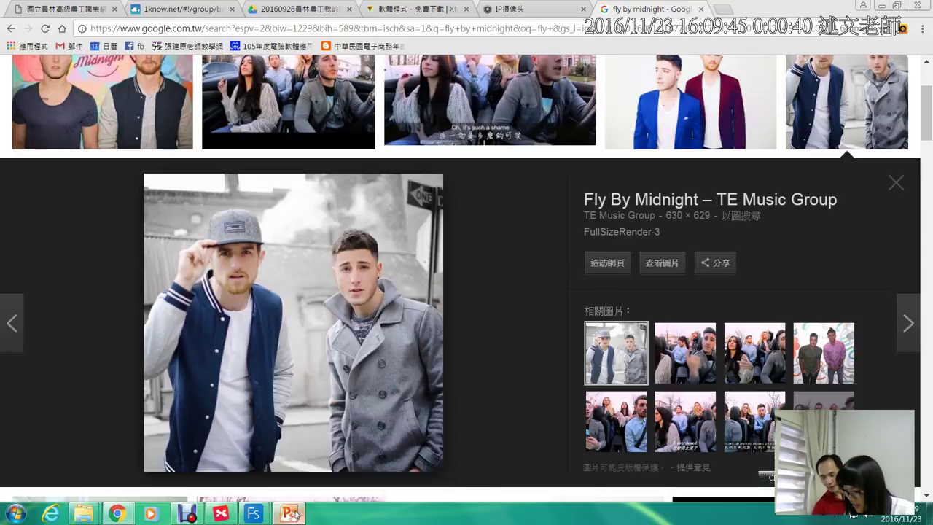
Step: Back in PowerPoint, add a new second slide from the Home tab
left_click(289, 514)
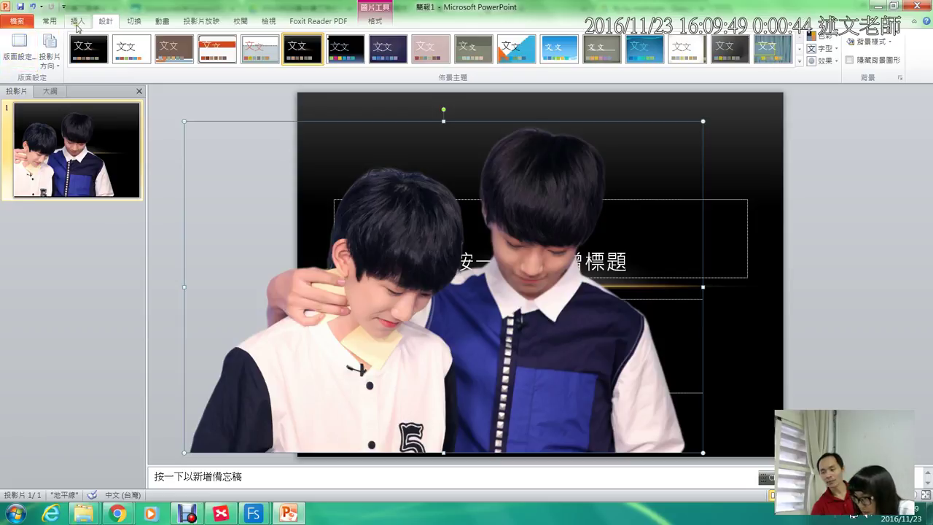
left_click(76, 20)
left_click(48, 21)
left_click(86, 44)
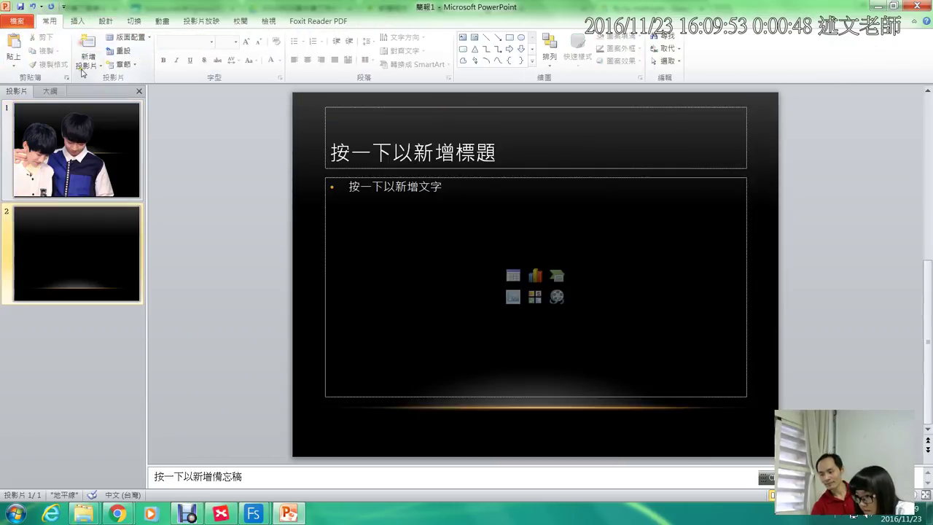
Step: Paste the copied photo onto slide 2 as a picture and nudge it slightly left and down
right_click(196, 227)
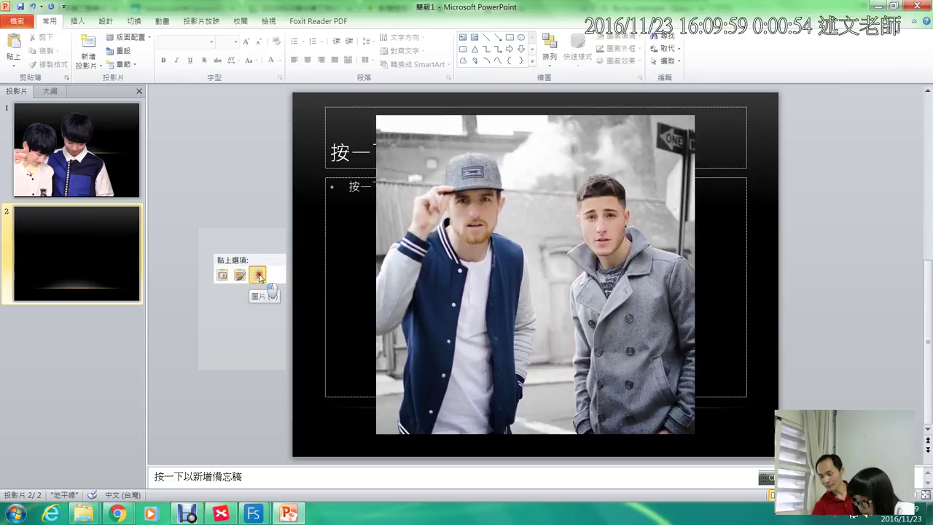
left_click(259, 276)
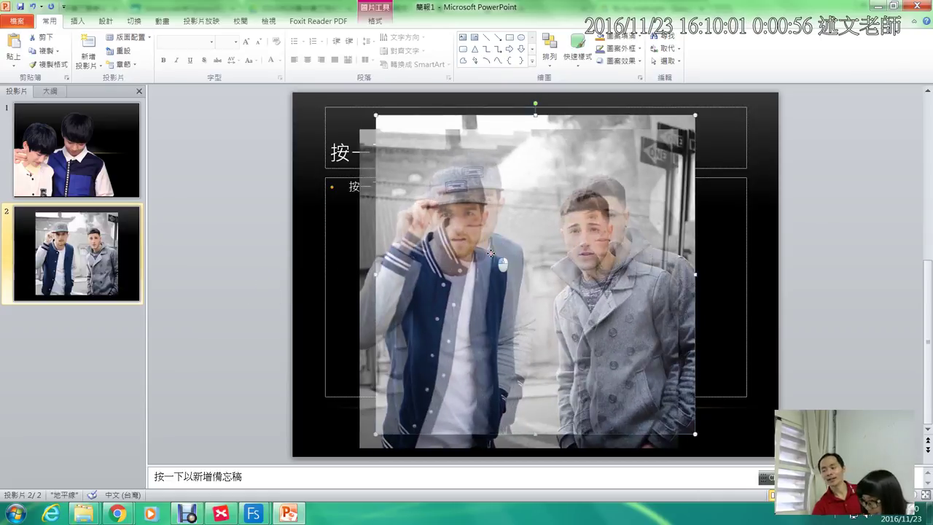
left_click_drag(507, 251, 487, 261)
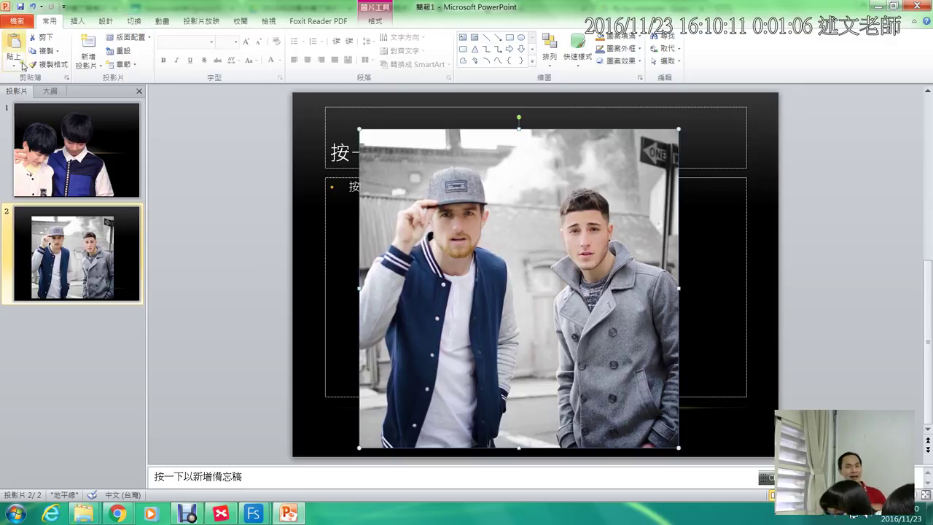
left_click(77, 21)
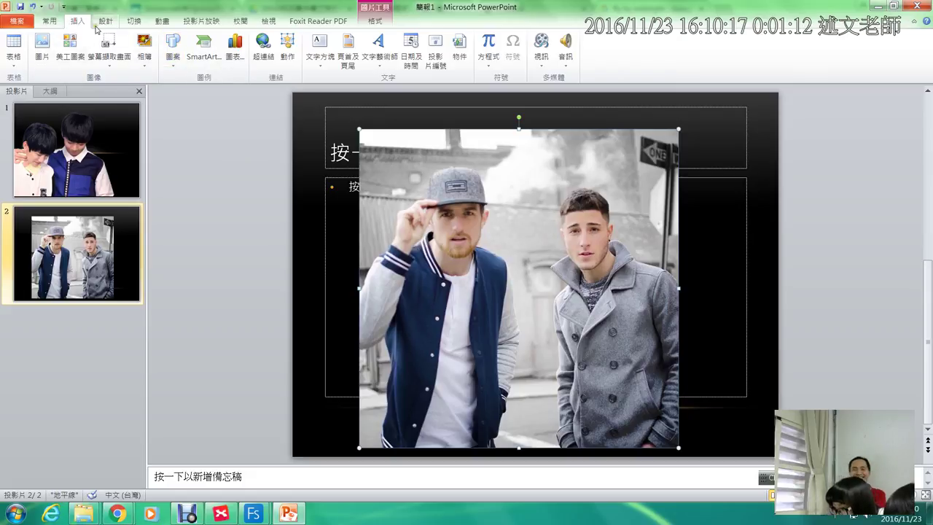
Step: Browse the Insert, Design and File views, then start Remove Background from Picture Tools Format
left_click(107, 22)
left_click(76, 21)
left_click(48, 23)
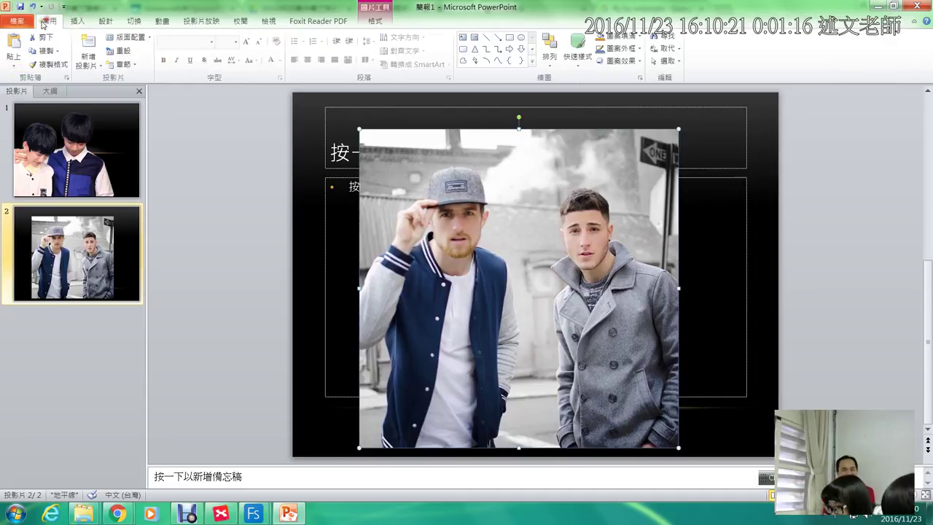
left_click(16, 21)
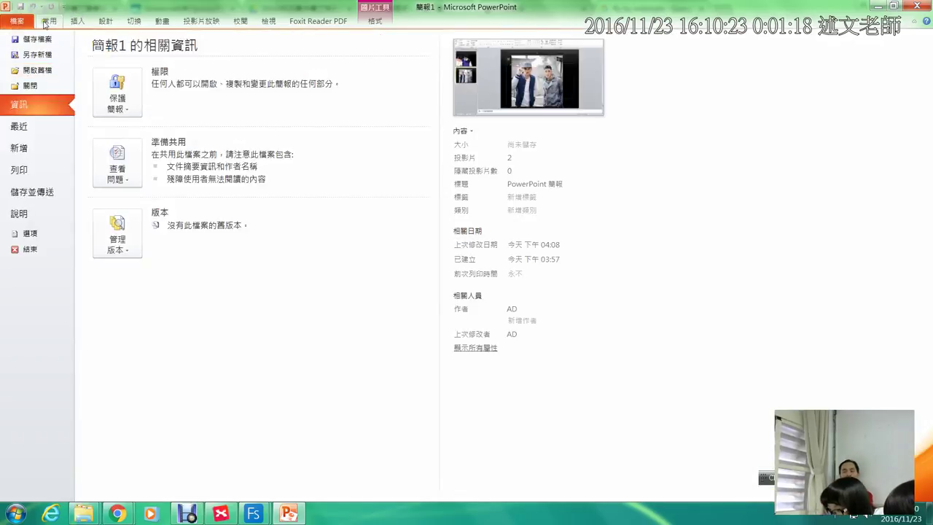
left_click(45, 24)
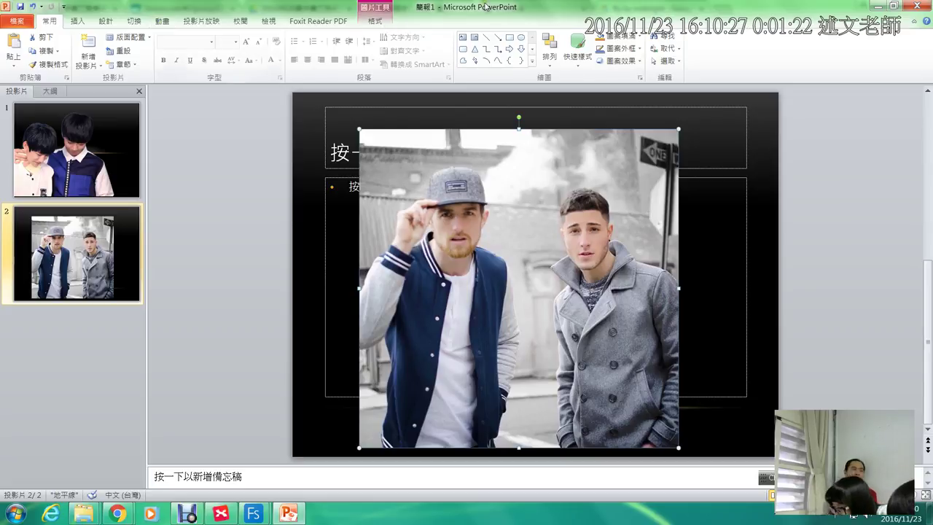
left_click(374, 19)
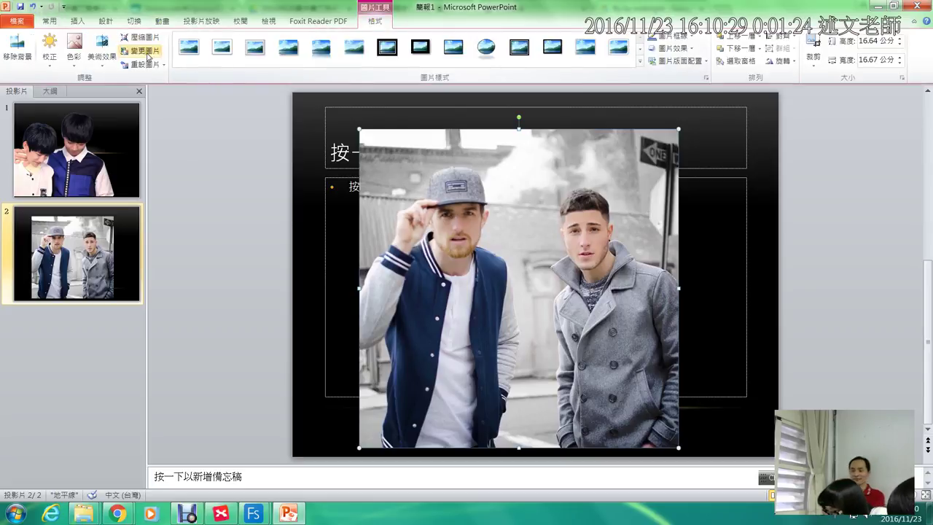
left_click(18, 54)
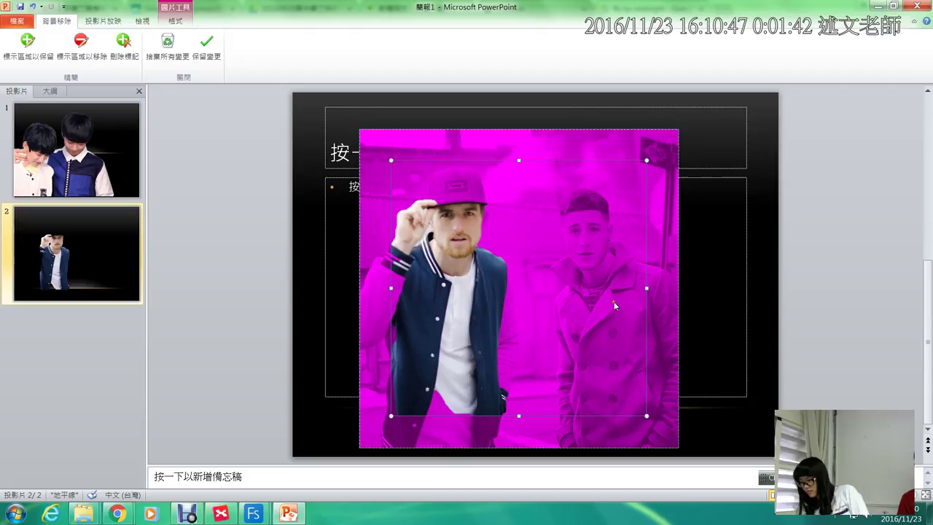
Step: Mark the grey-coated man for removal and stretch the removal area to the photo's right edge
left_click(472, 320)
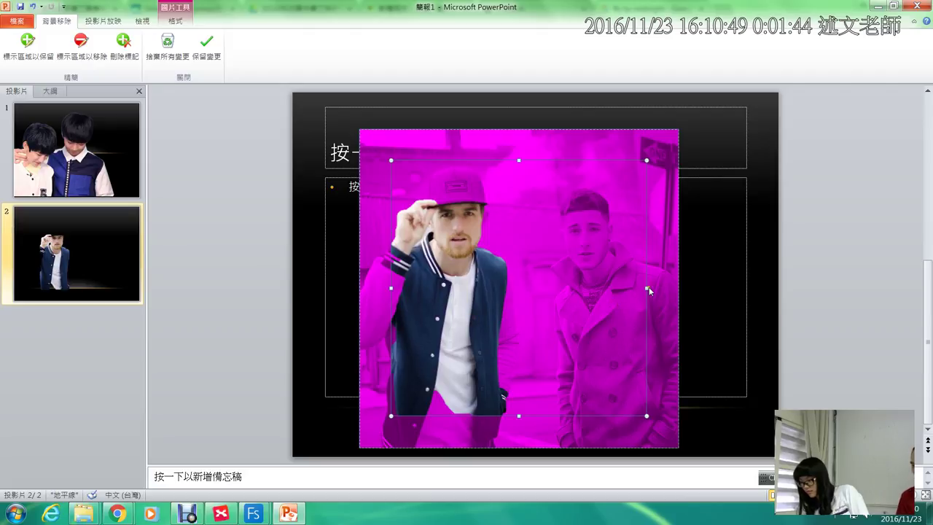
left_click_drag(669, 294, 657, 253)
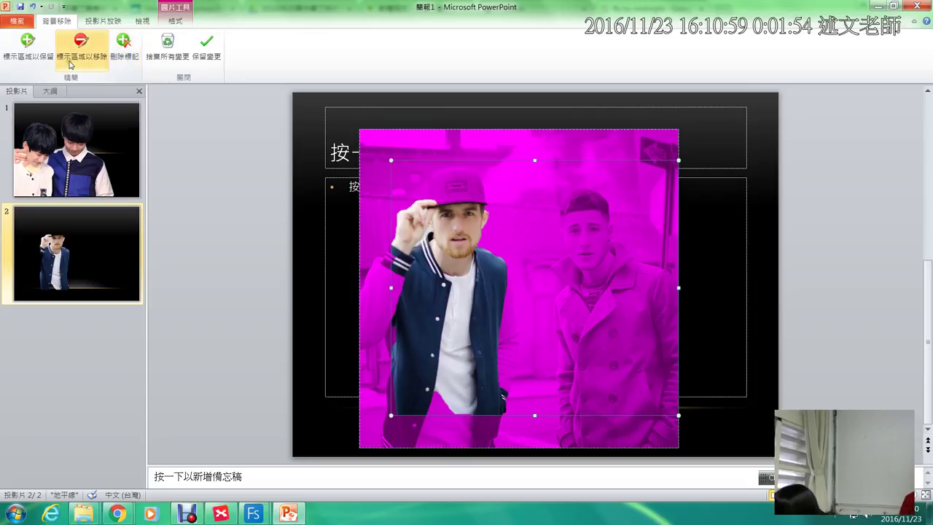
left_click(29, 47)
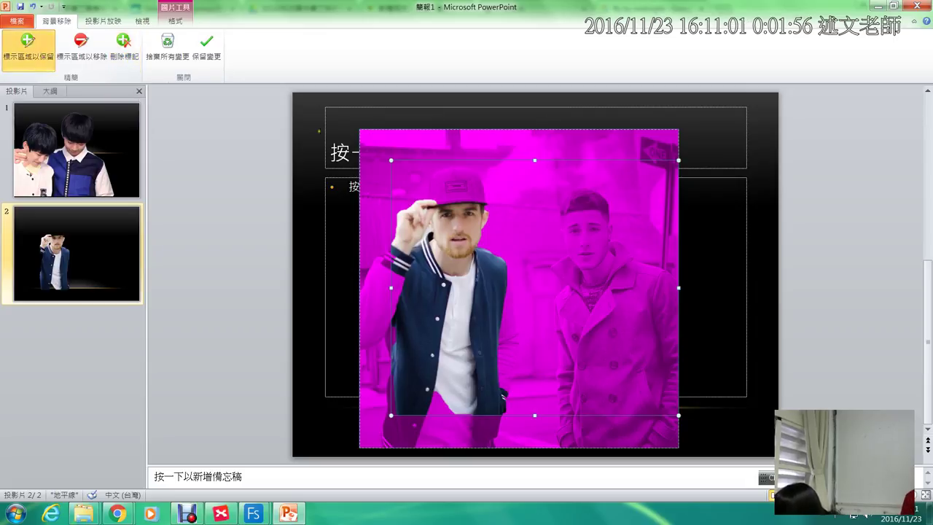
Step: Mark the right man's face, hair, neck, collar and grey jacket as areas to keep
left_click(595, 244)
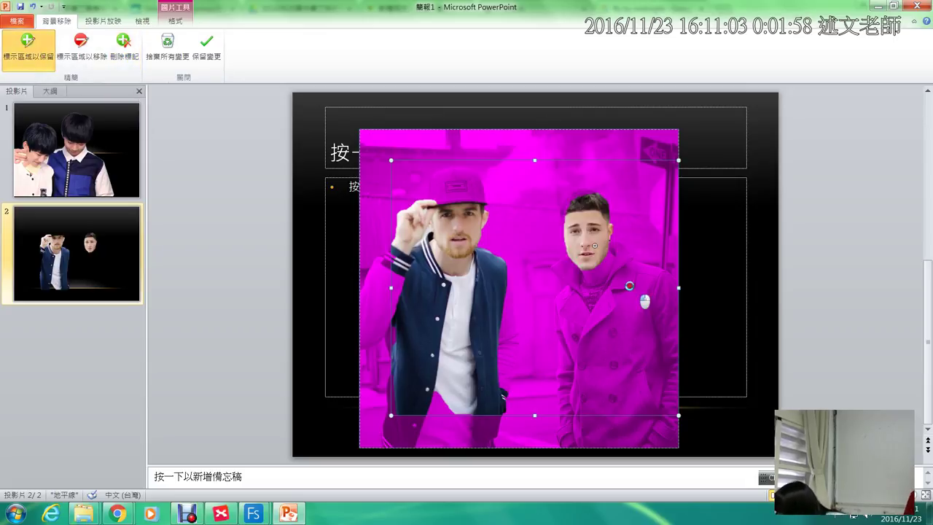
left_click(567, 204)
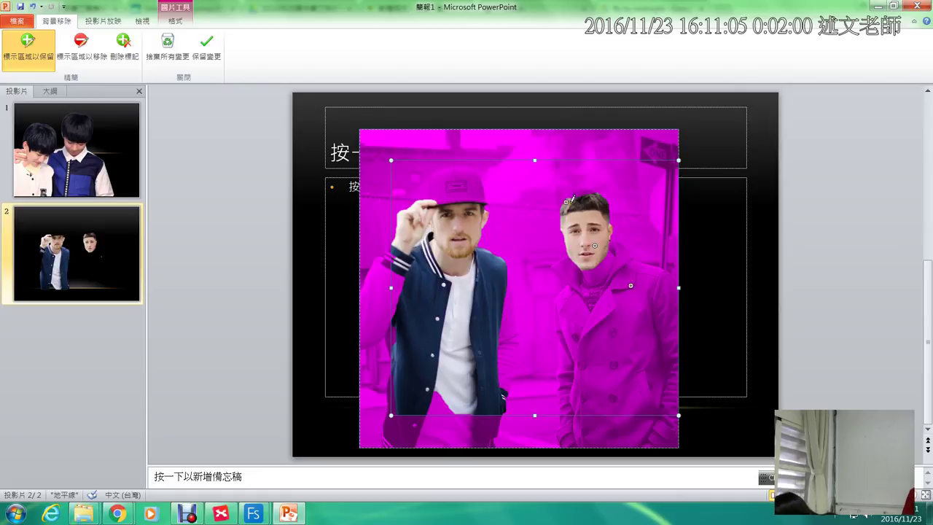
left_click(571, 195)
left_click(576, 193)
left_click(581, 192)
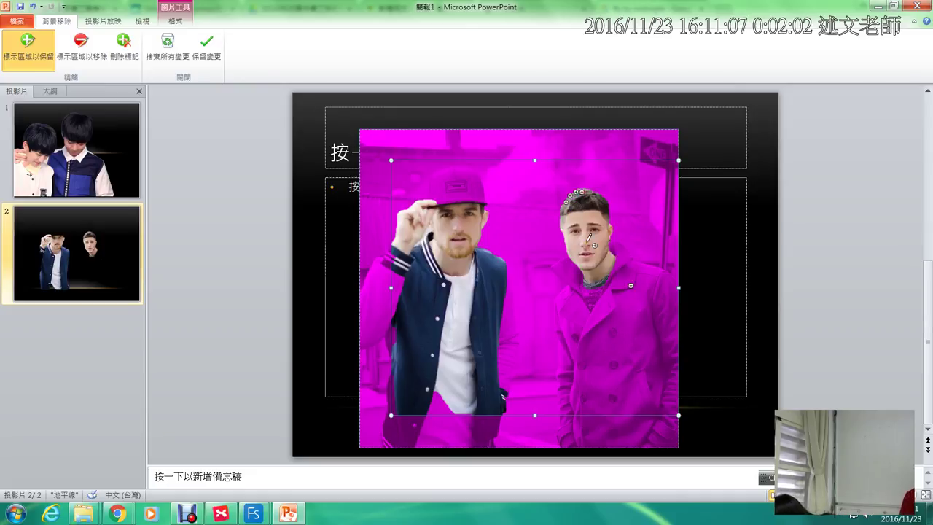
left_click(620, 273)
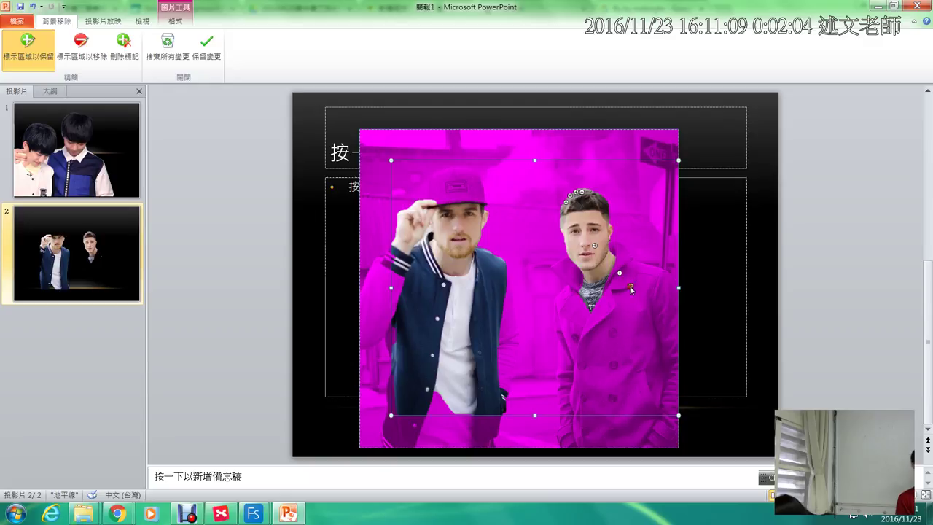
left_click(630, 286)
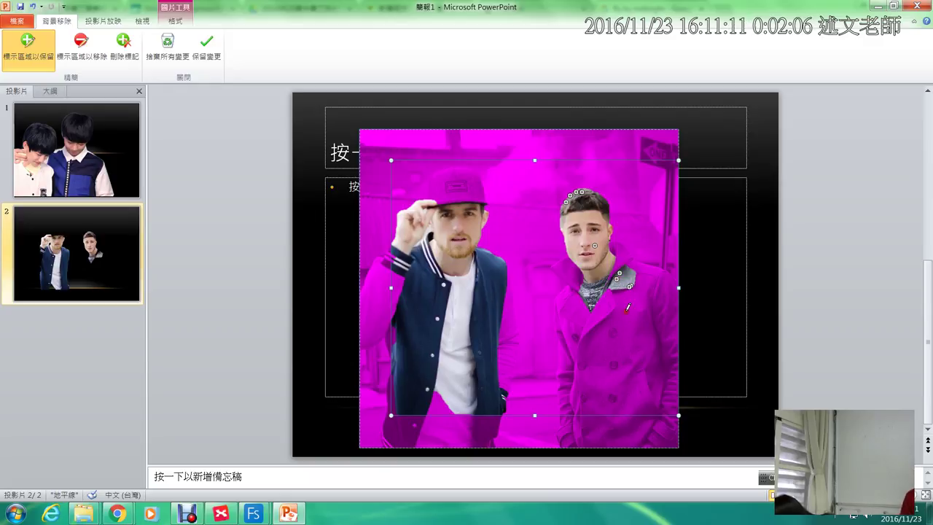
left_click(633, 297)
left_click_drag(645, 315, 657, 388)
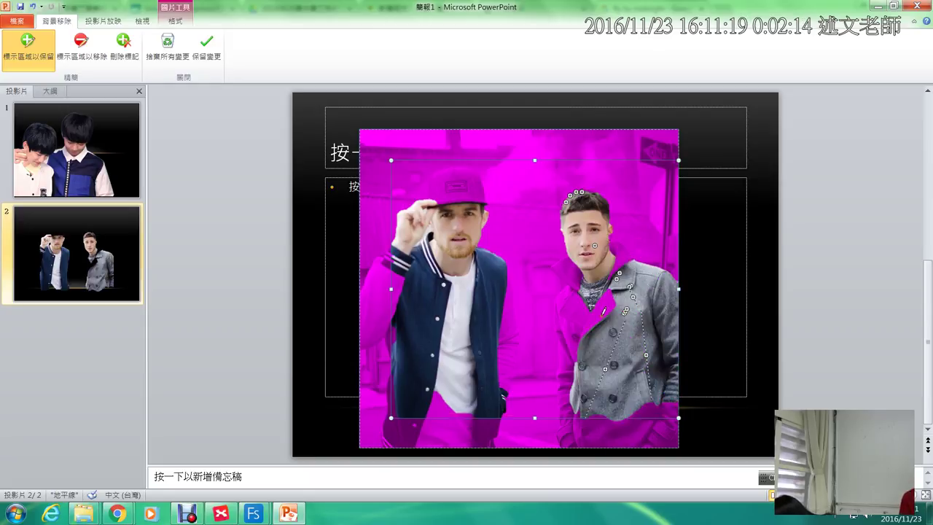
mouse_move(621, 321)
left_mouse_down()
mouse_move(592, 327)
mouse_move(576, 312)
mouse_move(569, 278)
left_mouse_up()
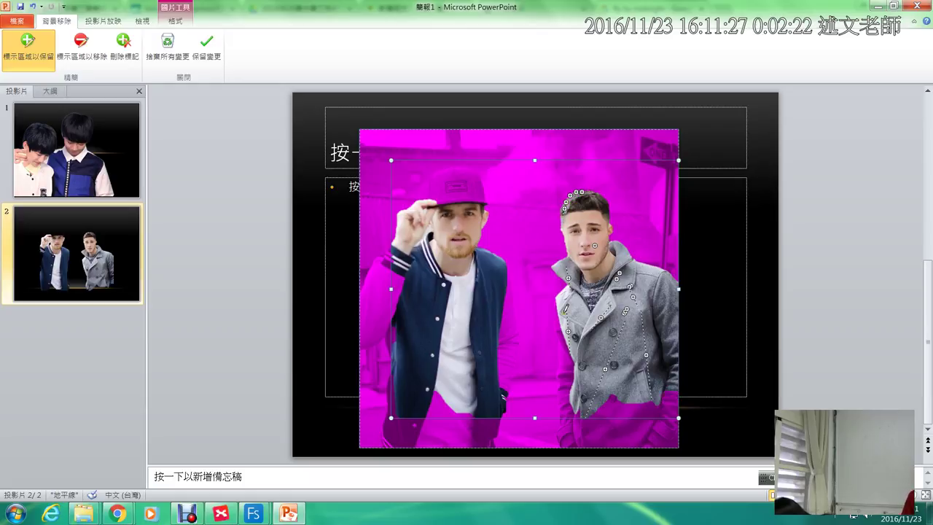
left_click_drag(619, 393, 616, 443)
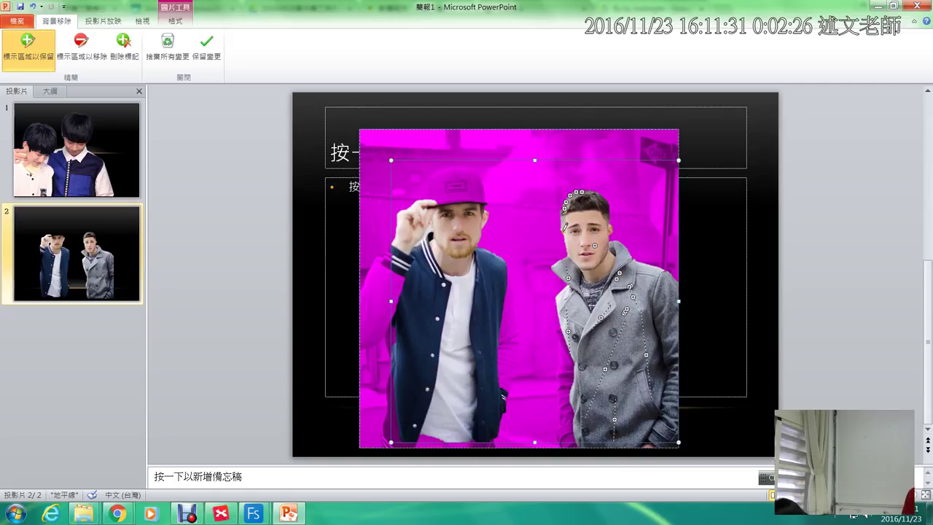
Step: Keep more of his hair, hood and coat edges, then discard all background-removal changes
left_click_drag(561, 228, 562, 251)
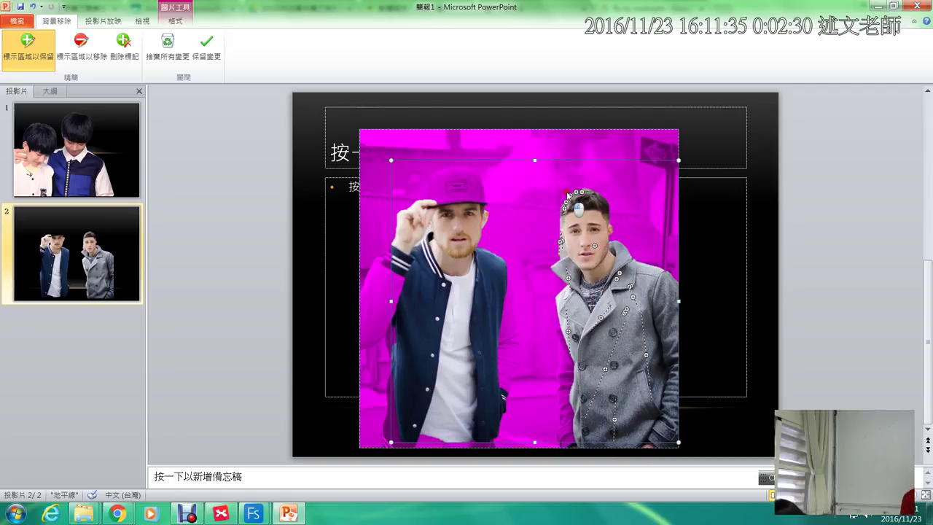
left_click_drag(614, 205, 627, 215)
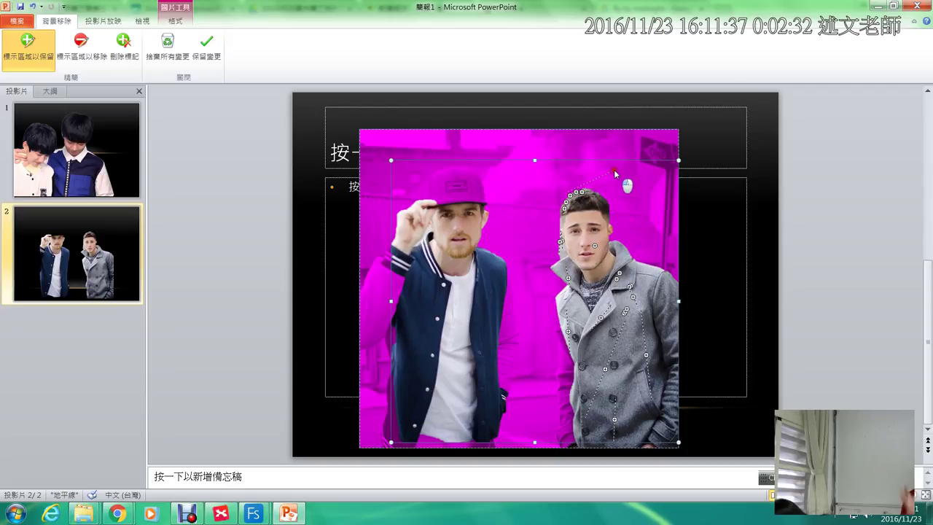
left_click_drag(615, 171, 572, 191)
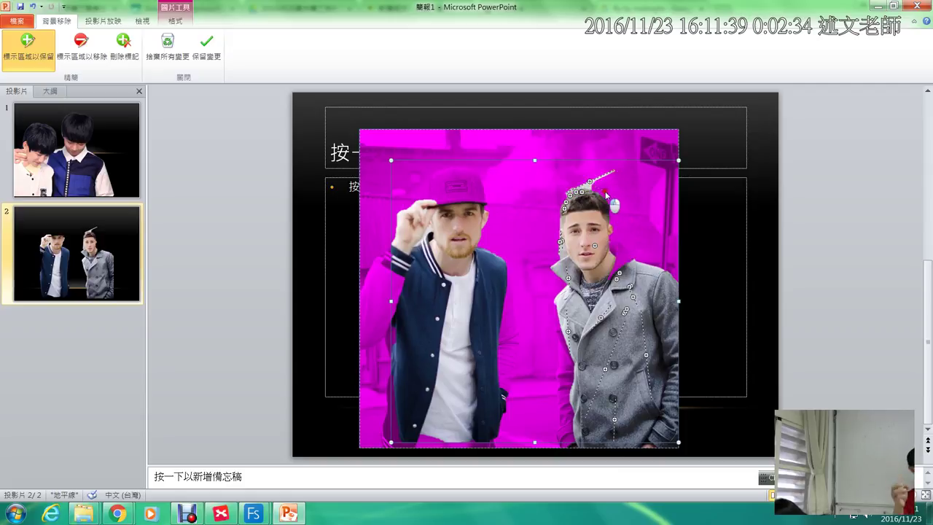
left_click_drag(604, 184, 674, 261)
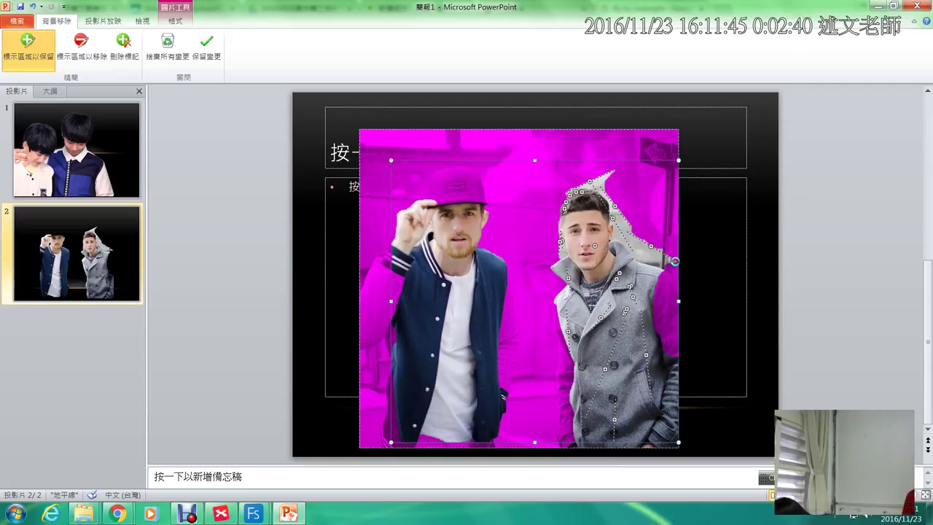
left_click_drag(676, 262, 680, 303)
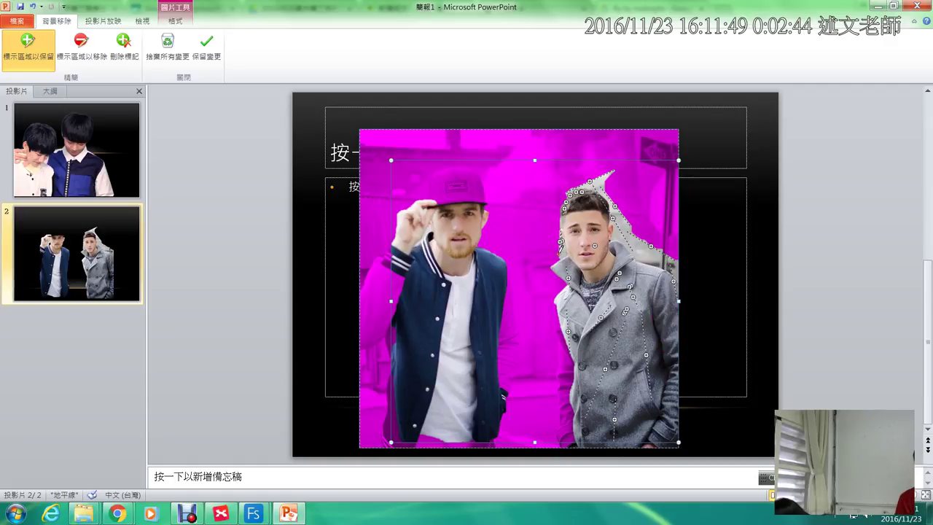
left_click_drag(557, 259, 561, 385)
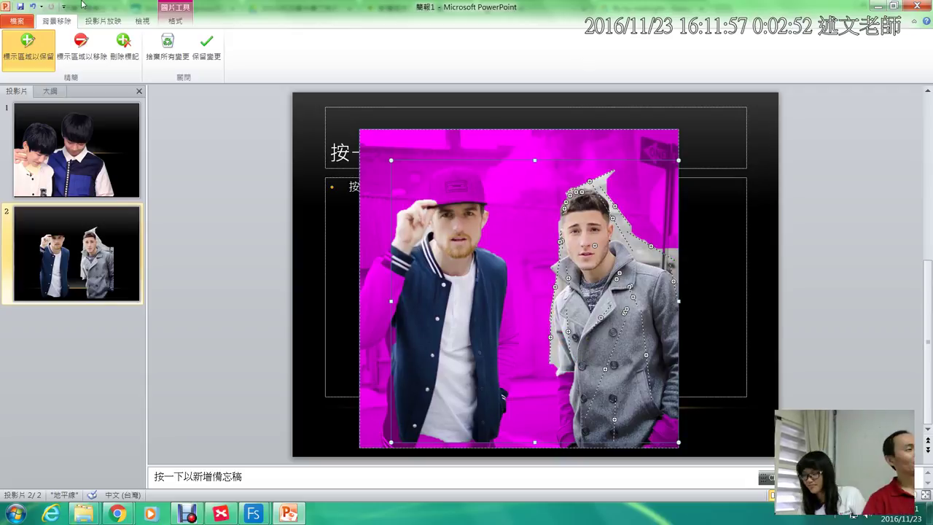
left_click(124, 48)
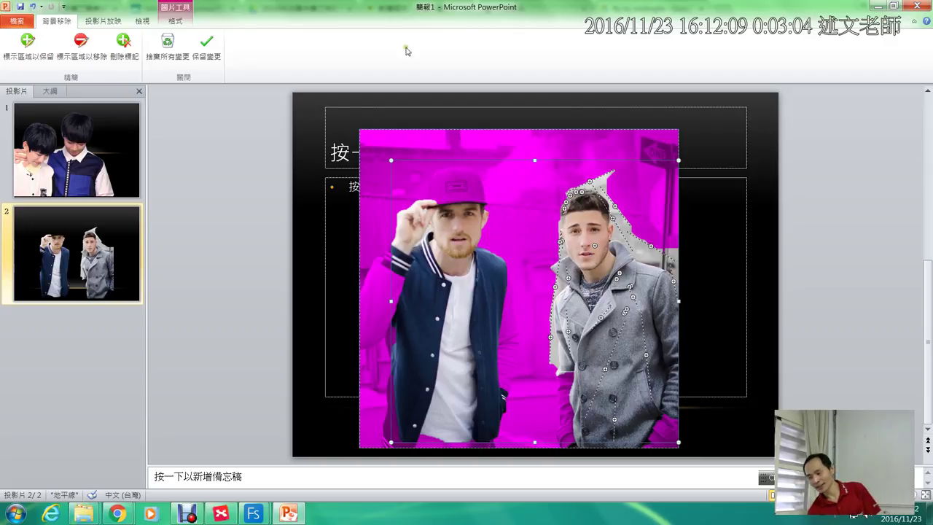
left_click(169, 49)
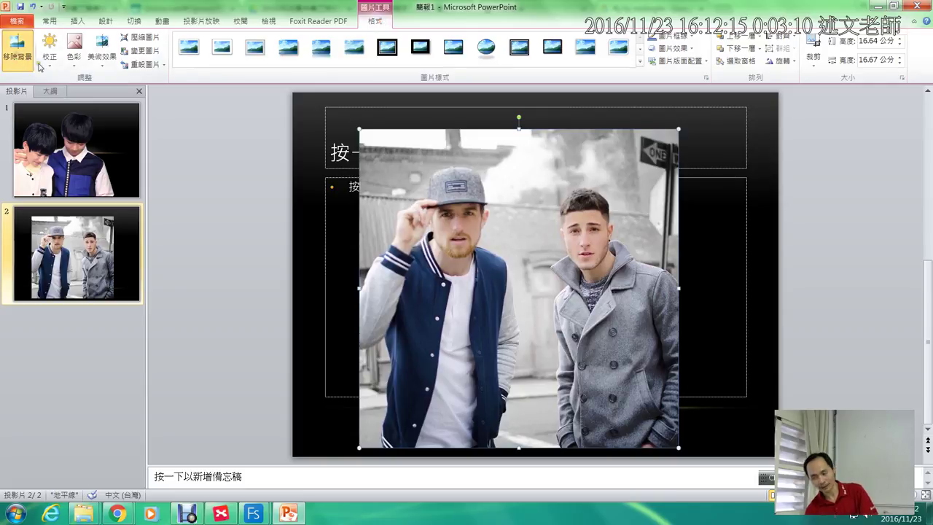
Step: Restart background removal and mark the left man's grey cap, cap top, light sleeve and ear area as kept
left_click(18, 45)
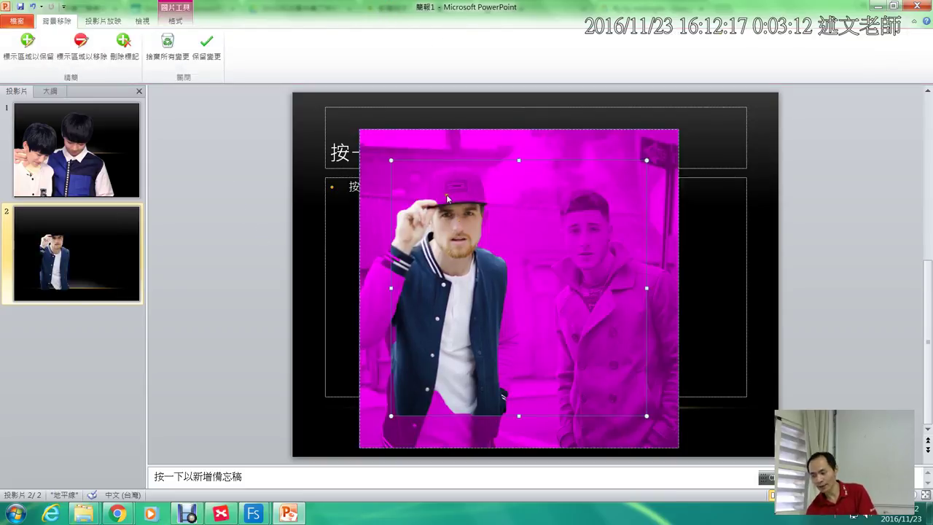
left_click(30, 50)
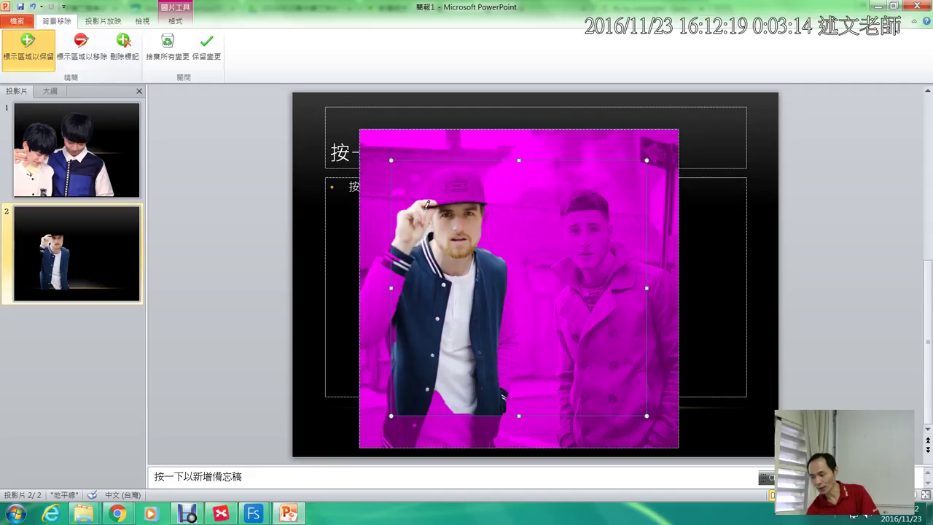
left_click_drag(433, 191, 478, 187)
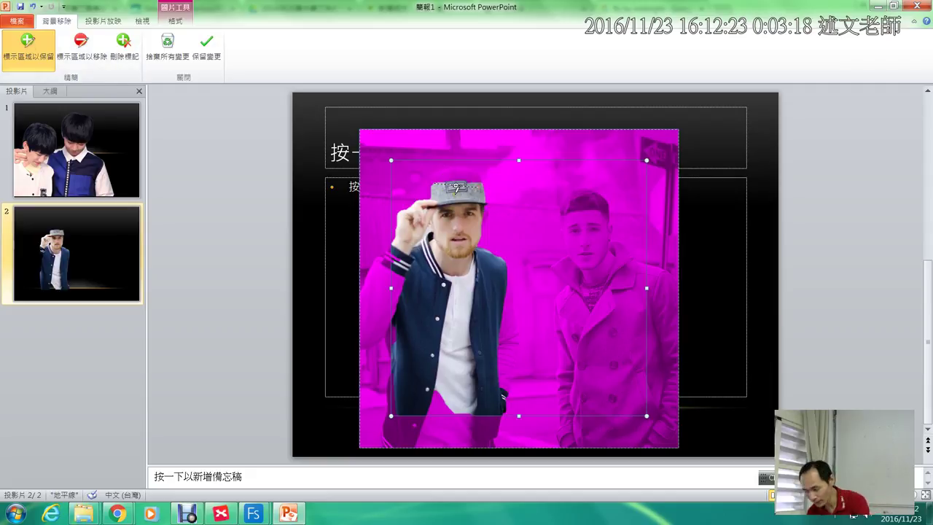
scroll(926, 413, "up", 1, "ctrl")
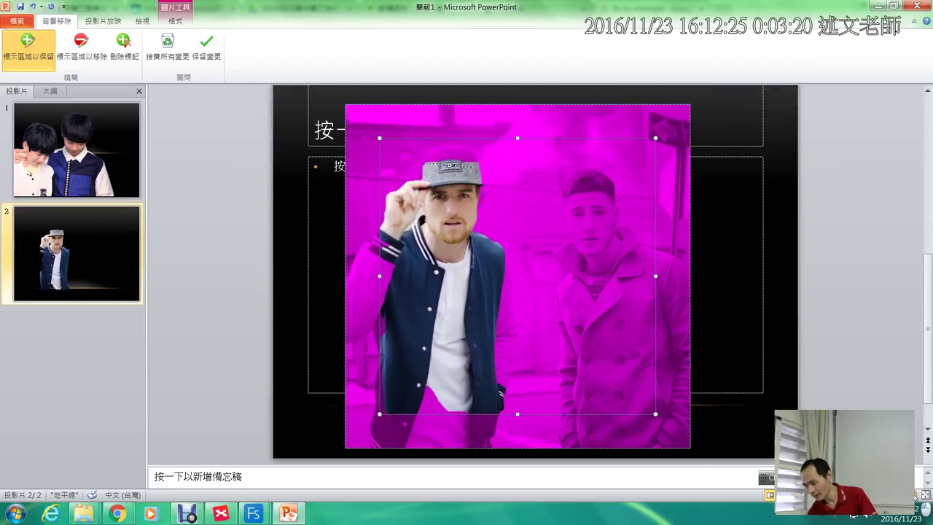
scroll(926, 413, "up", 1, "ctrl")
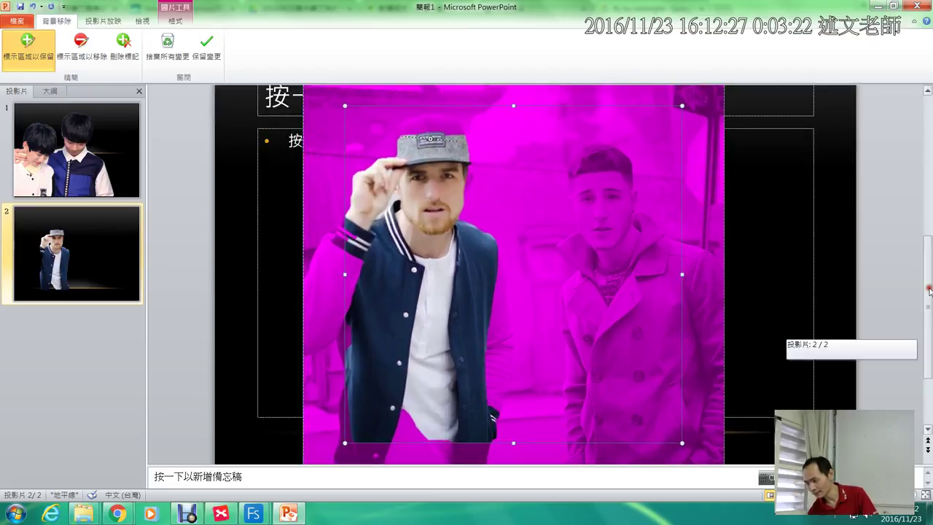
left_click_drag(929, 300, 929, 271)
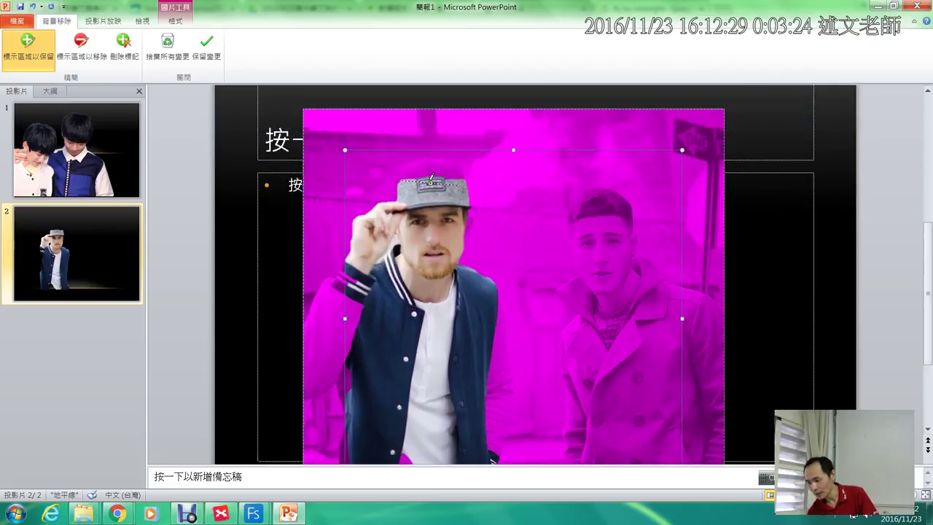
left_click_drag(405, 163, 437, 165)
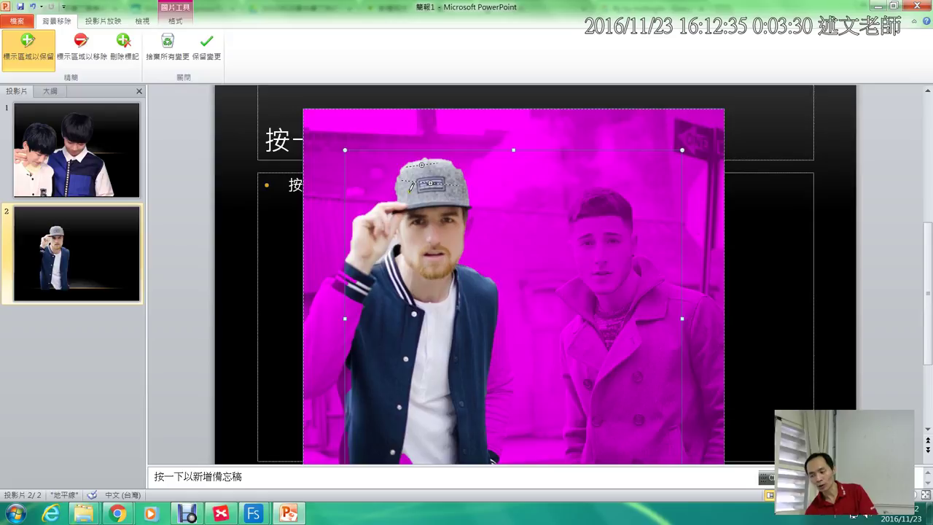
left_click_drag(347, 299, 312, 360)
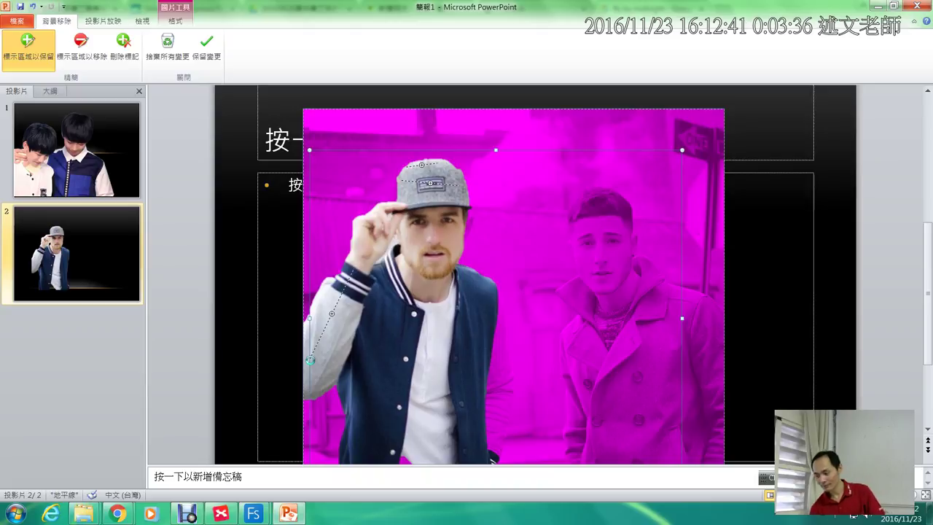
left_click(467, 228)
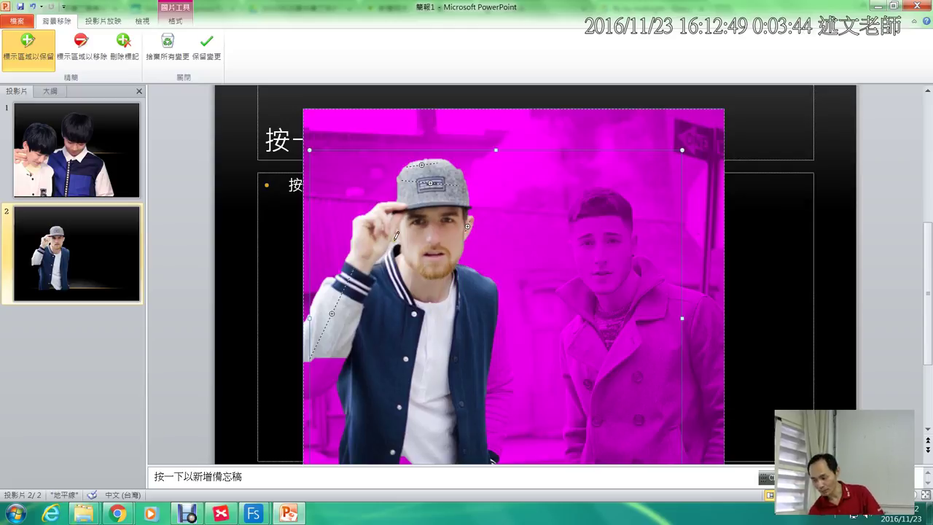
left_click(79, 47)
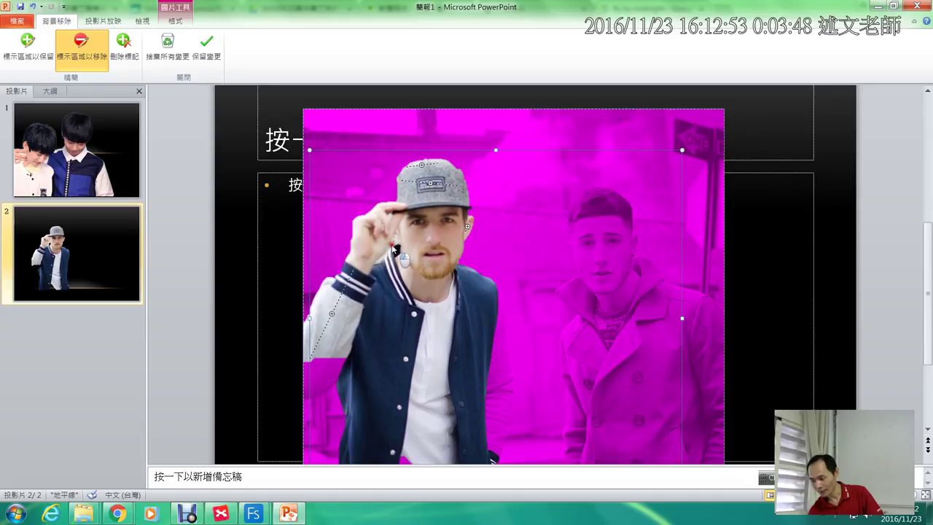
Step: Mark the raised hand, jacket edge and right sleeve as areas to keep
left_click(392, 242)
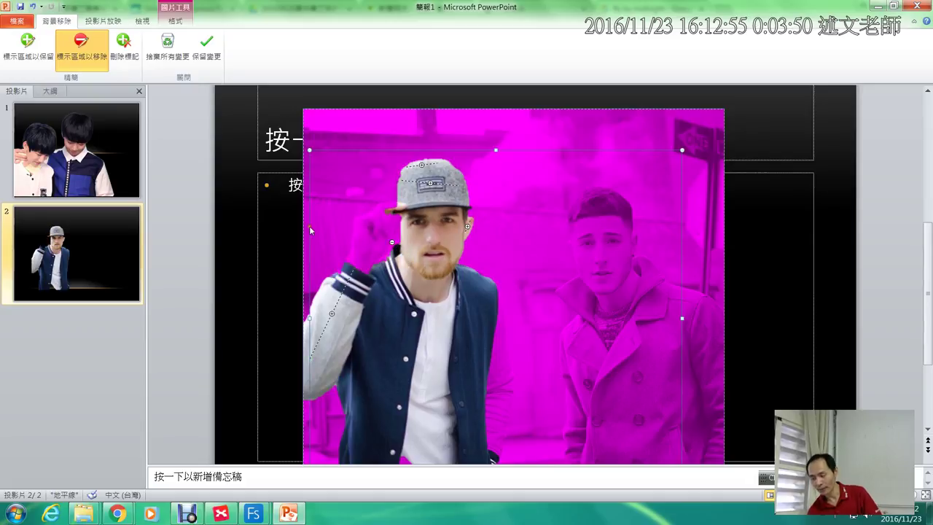
left_click(38, 51)
left_click_drag(366, 268, 392, 240)
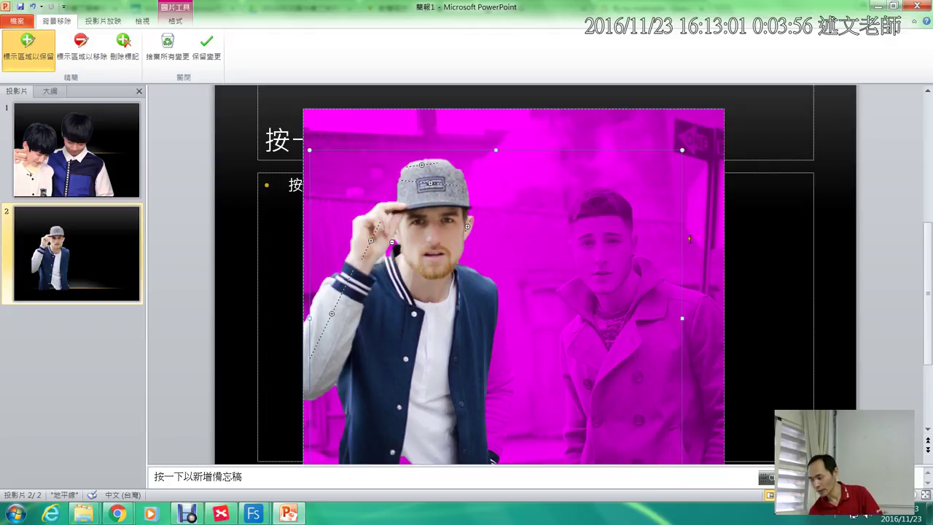
left_click_drag(928, 266, 929, 325)
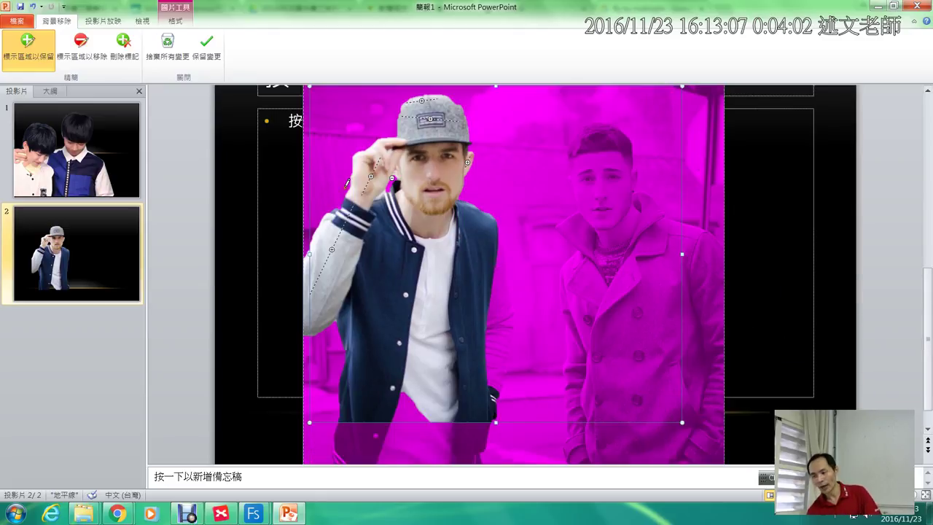
left_click(493, 284)
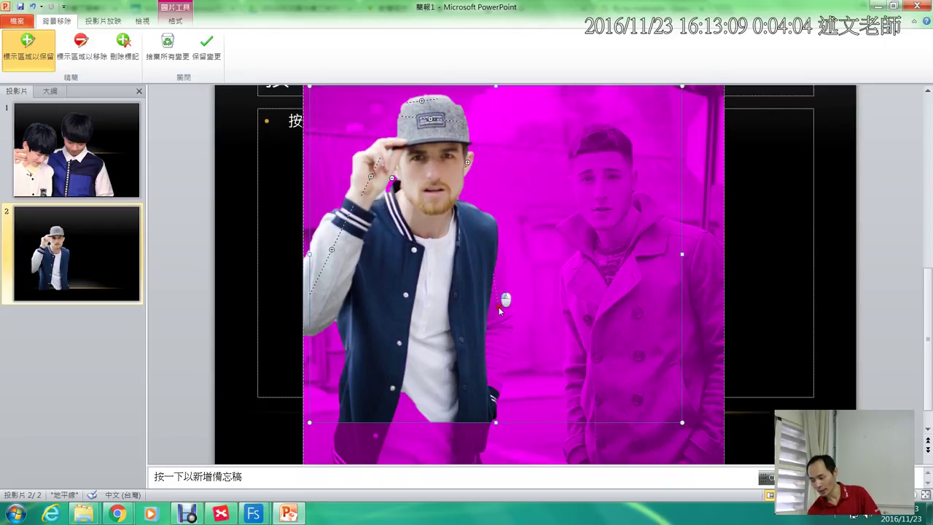
left_click_drag(500, 342, 492, 378)
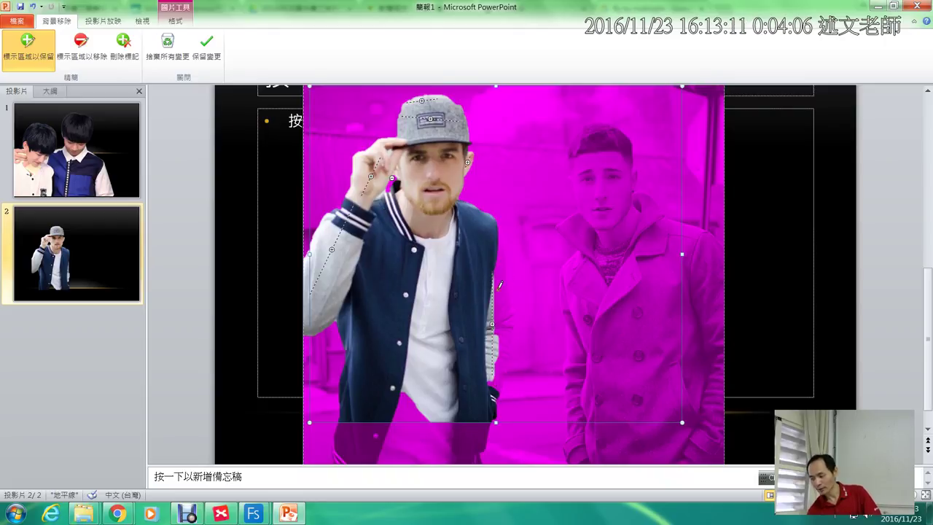
left_click_drag(500, 267, 504, 345)
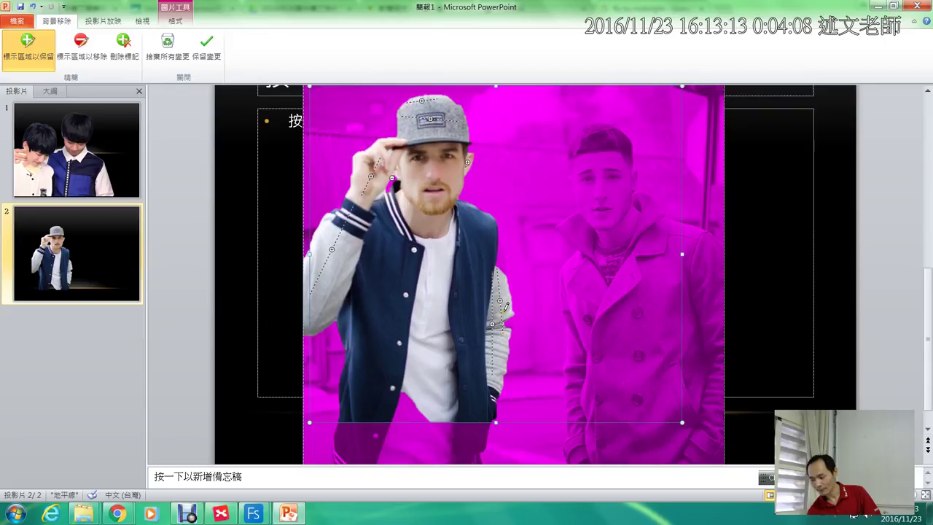
left_click_drag(508, 310, 511, 313)
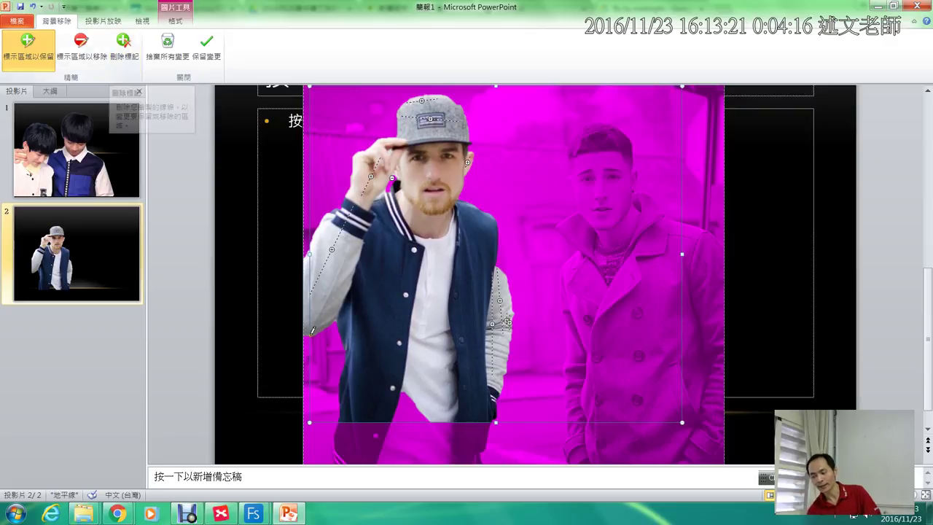
Step: Enlarge the removal box down to the lower jacket and outward left and right
left_click_drag(495, 423, 496, 461)
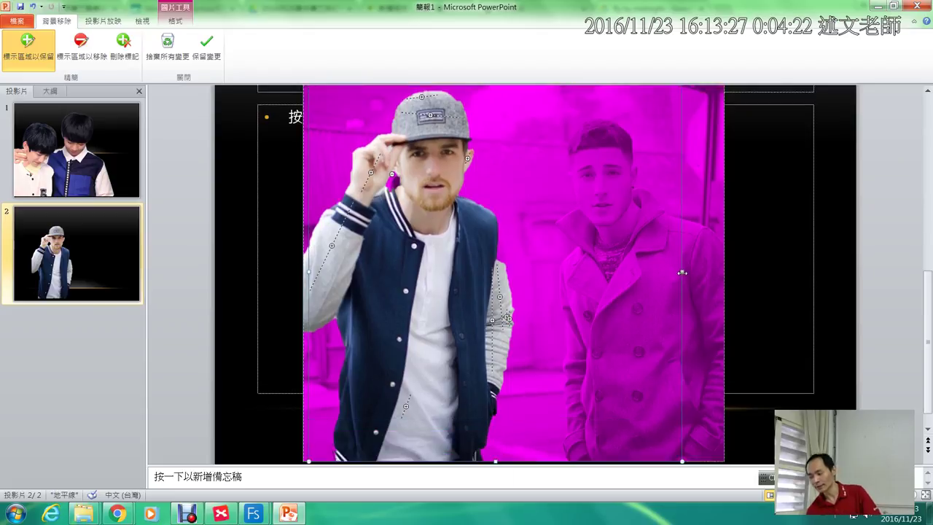
left_click_drag(681, 271, 724, 271)
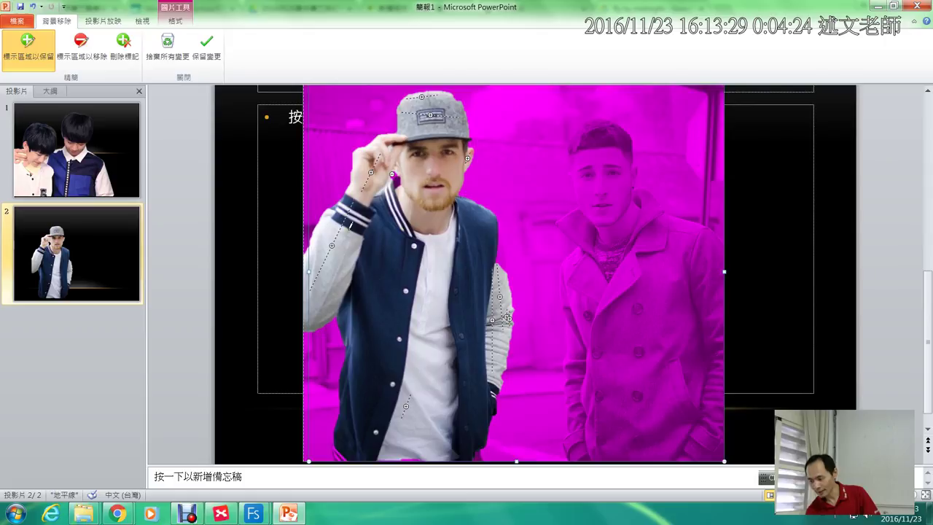
left_click_drag(307, 269, 303, 270)
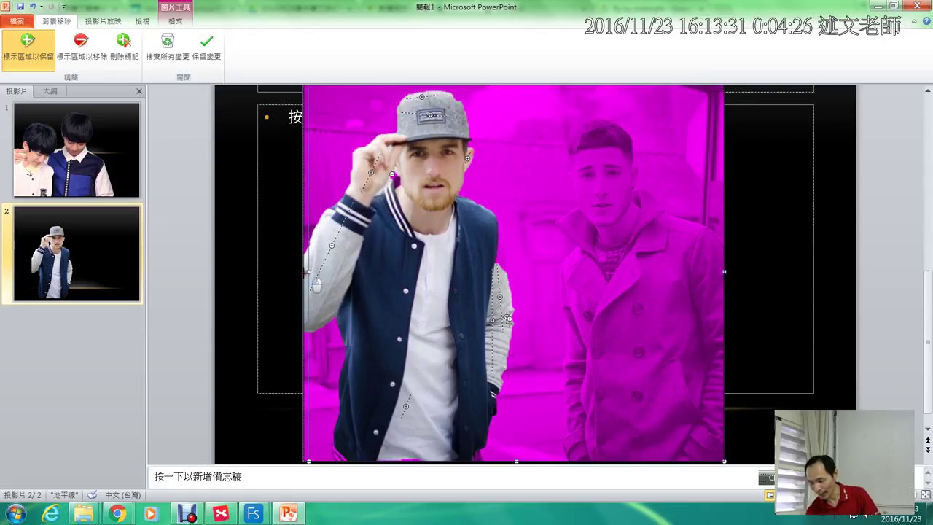
left_click(206, 47)
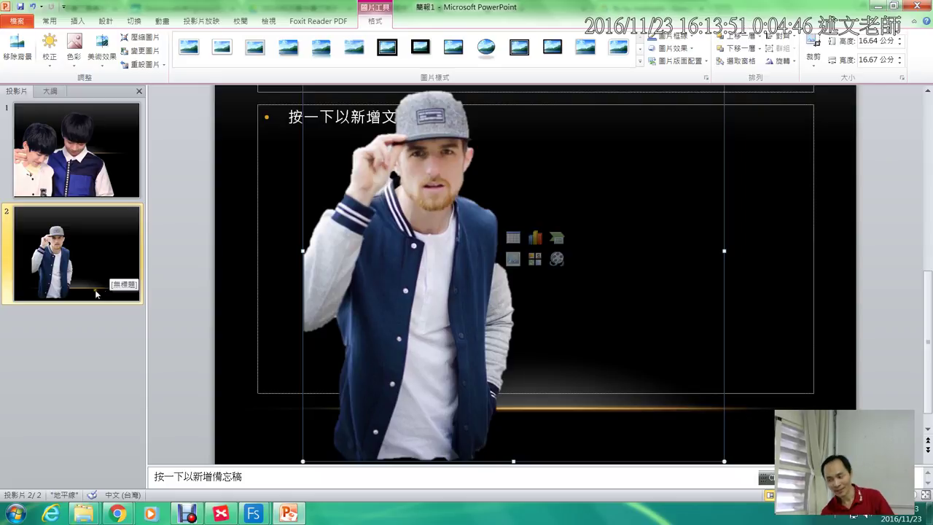
left_click(17, 48)
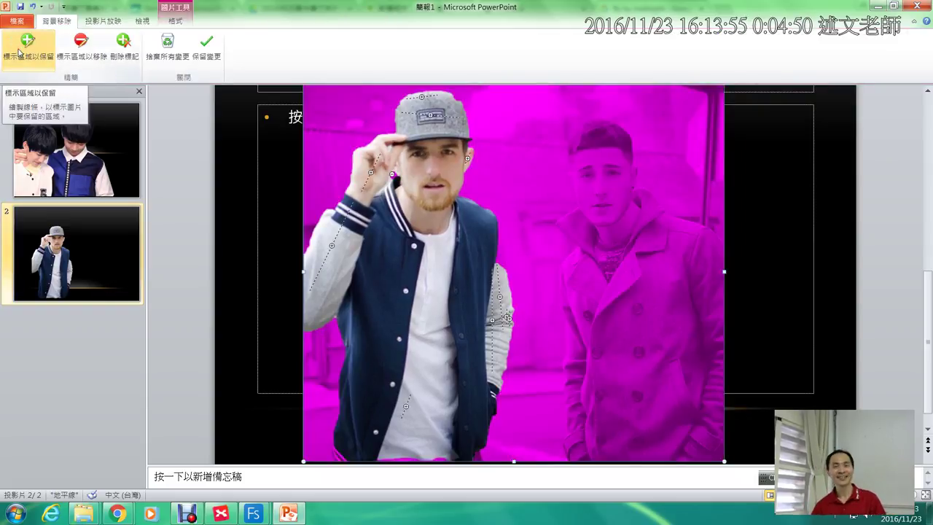
left_click(207, 50)
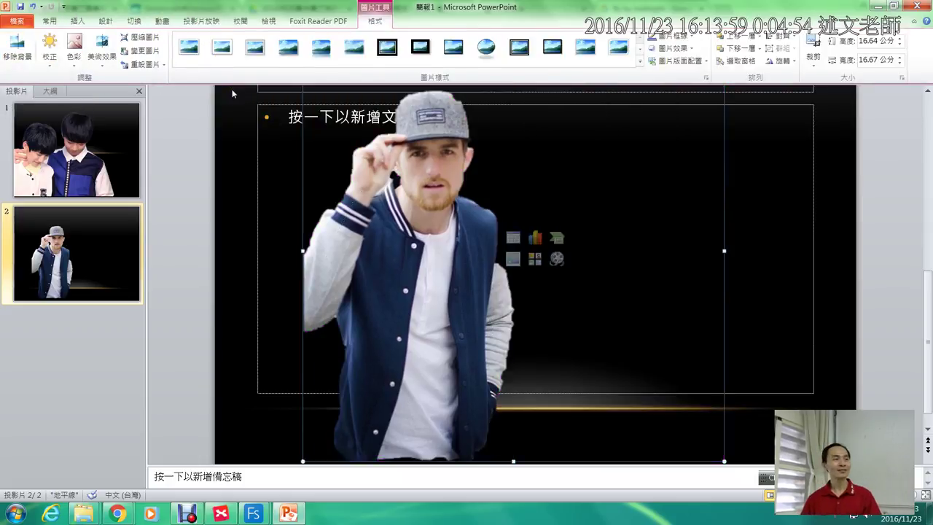
left_click(20, 53)
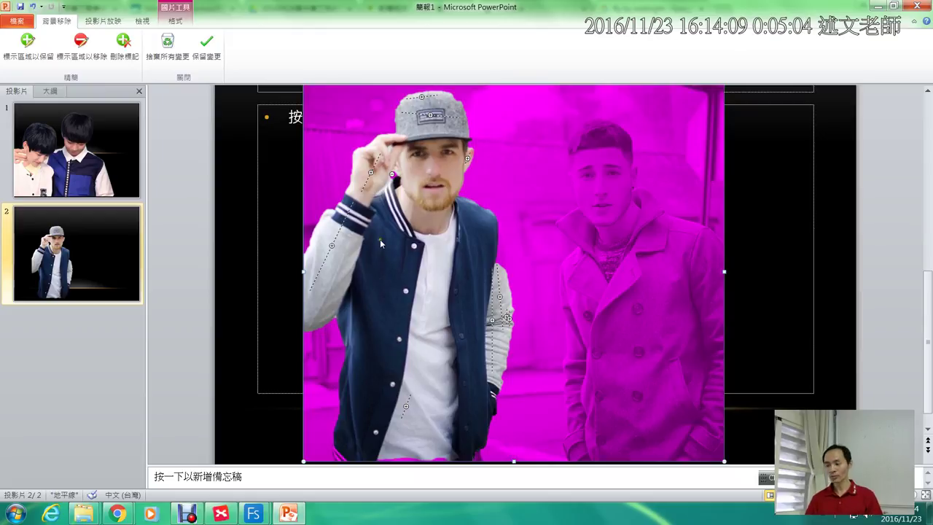
Step: Keep the background-removal changes and select the cut-out picture of the man
left_click(206, 48)
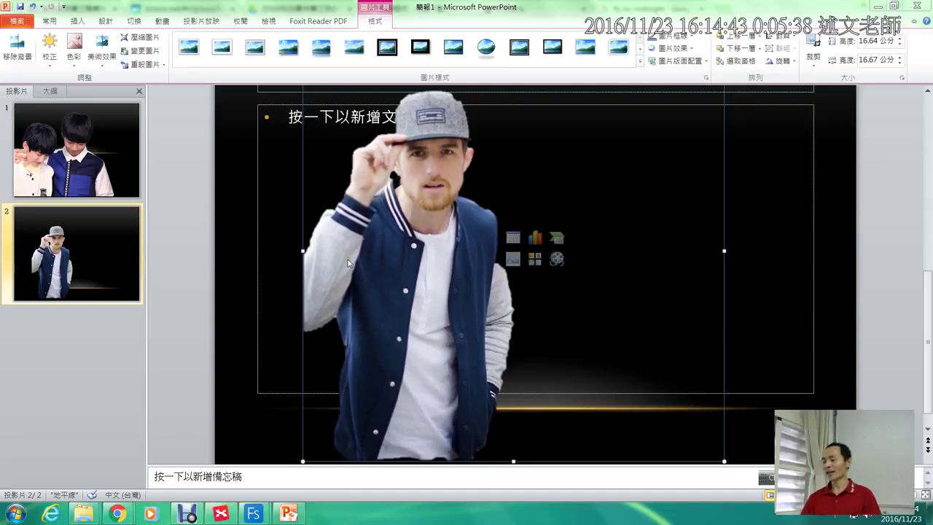
left_click(369, 232)
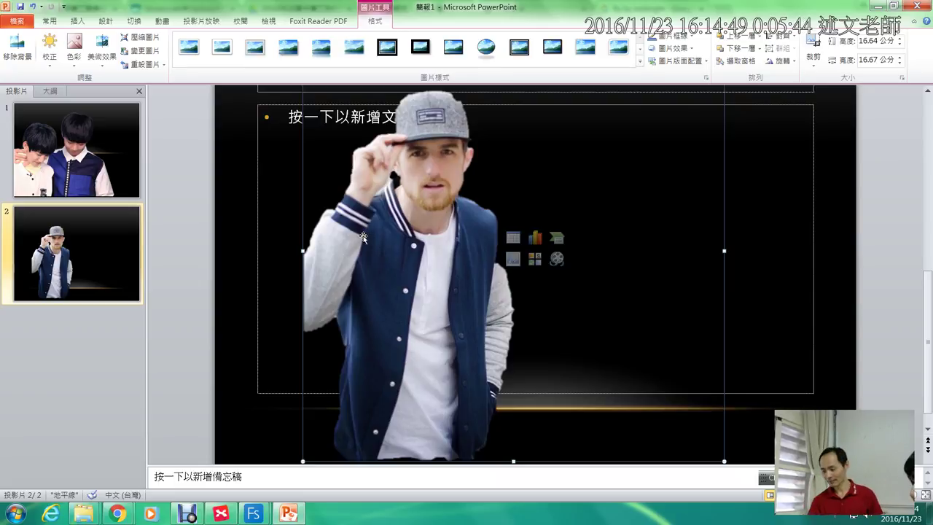
Step: Save the cut-out picture to the desktop as 圖片1.png, then switch to Focusky
right_click(365, 240)
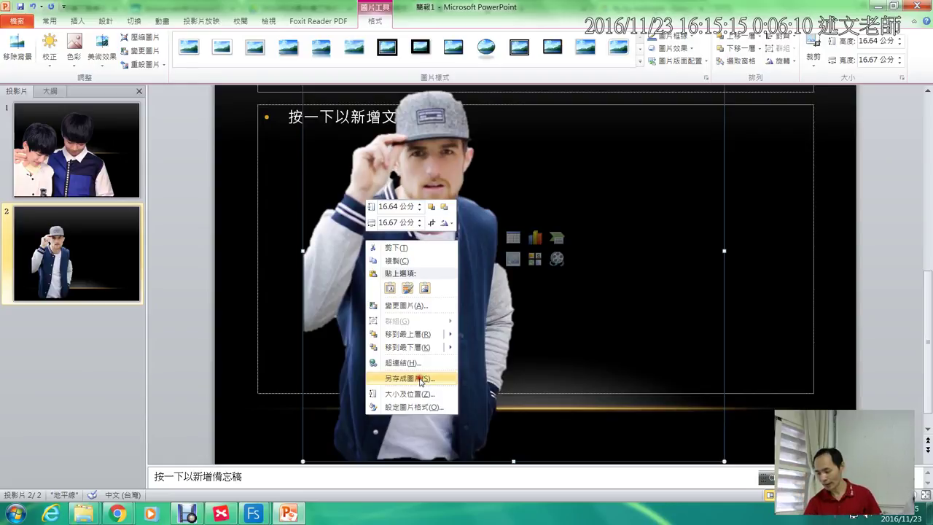
left_click(421, 379)
left_click(65, 92)
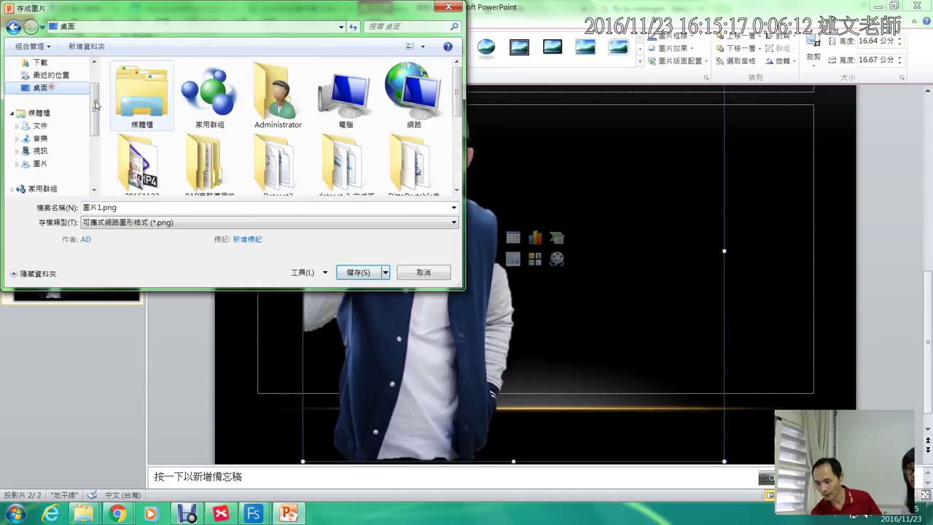
left_click(358, 272)
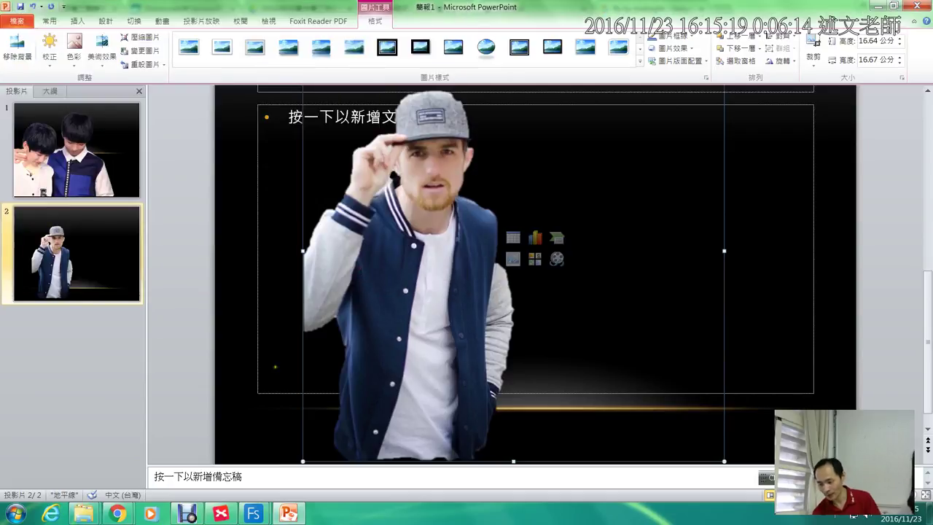
mouse_move(252, 514)
left_click(248, 441)
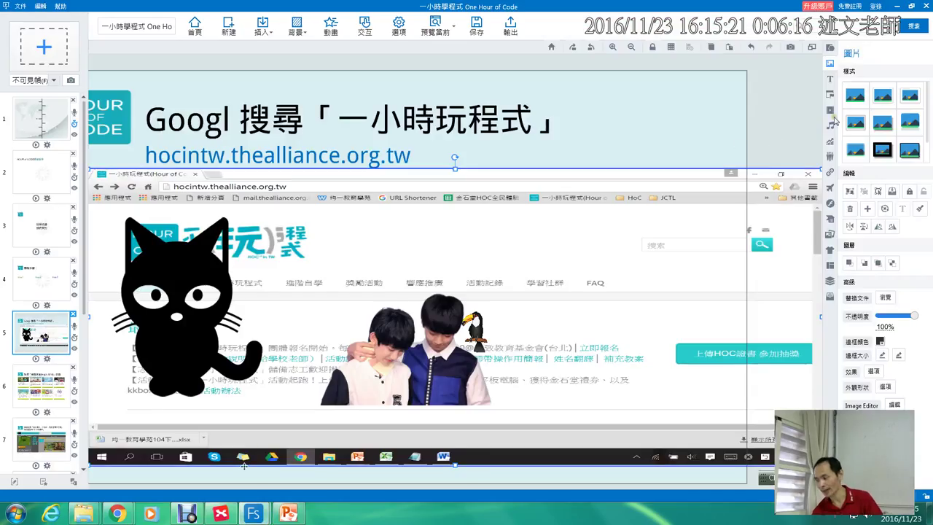
Step: Insert 圖片1.png from the computer onto Focusky slide 5 and move it beside the title
left_click(831, 64)
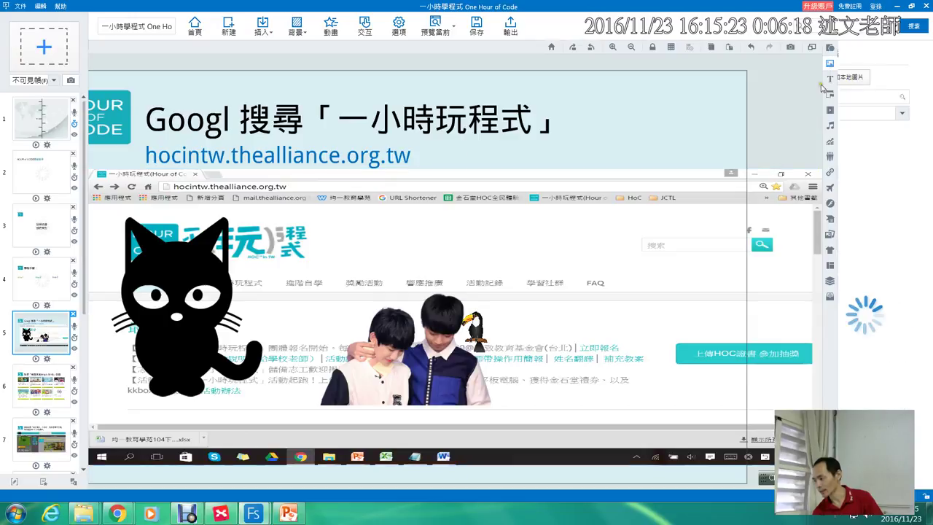
left_click(866, 76)
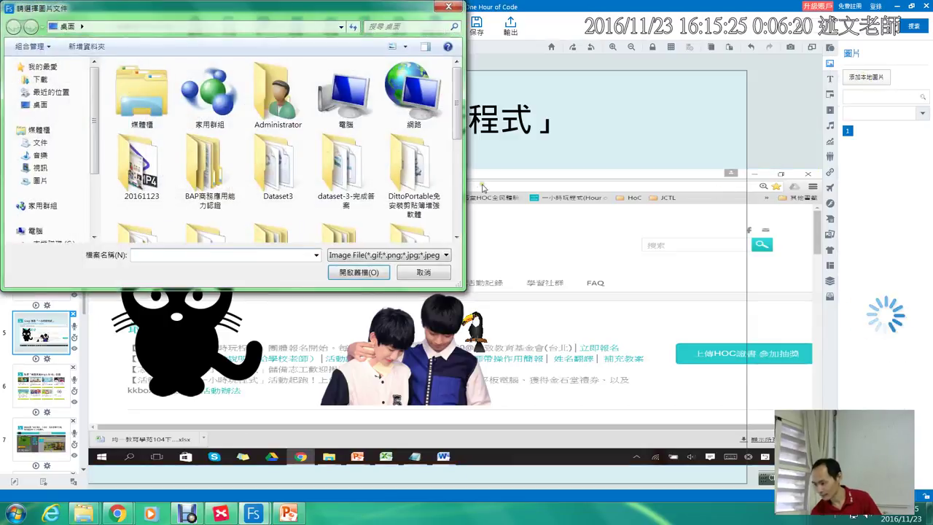
scroll(460, 191, "down", 2)
scroll(454, 208, "down", 3)
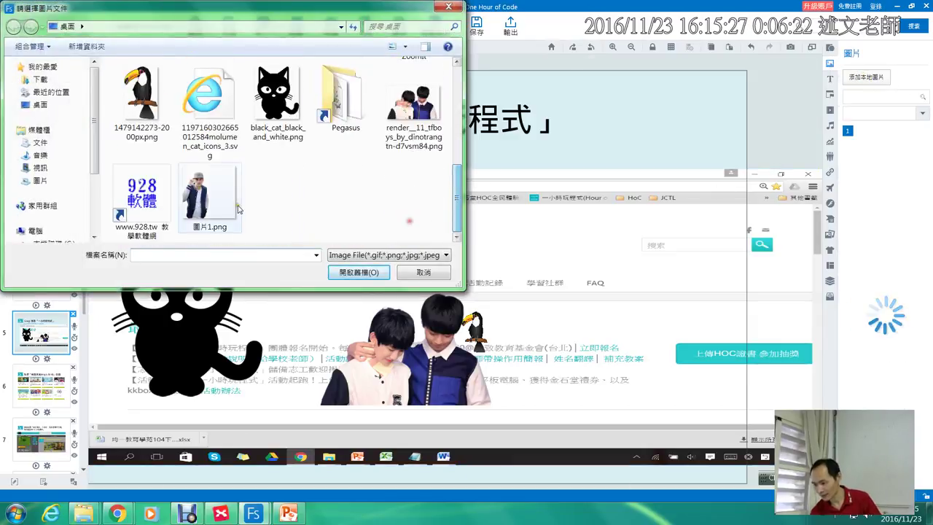
left_click(207, 196)
left_click(346, 272)
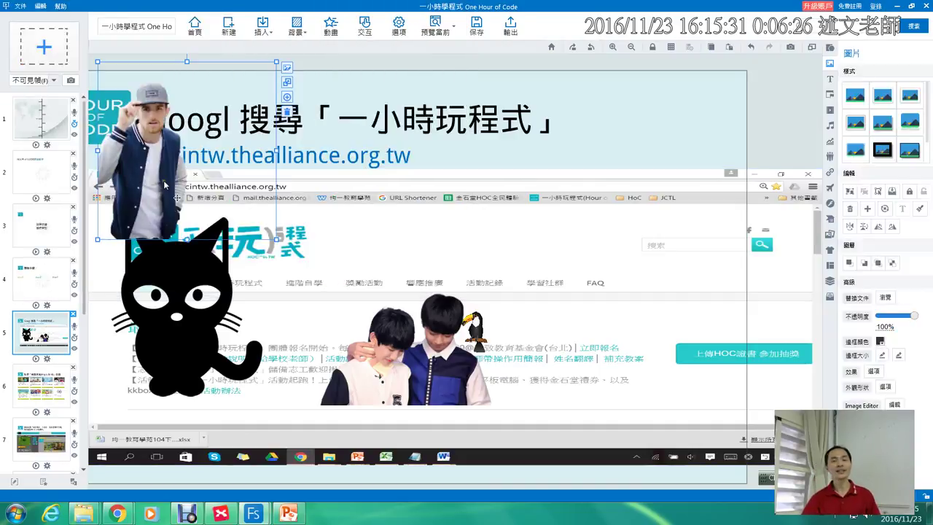
left_click_drag(177, 177, 551, 200)
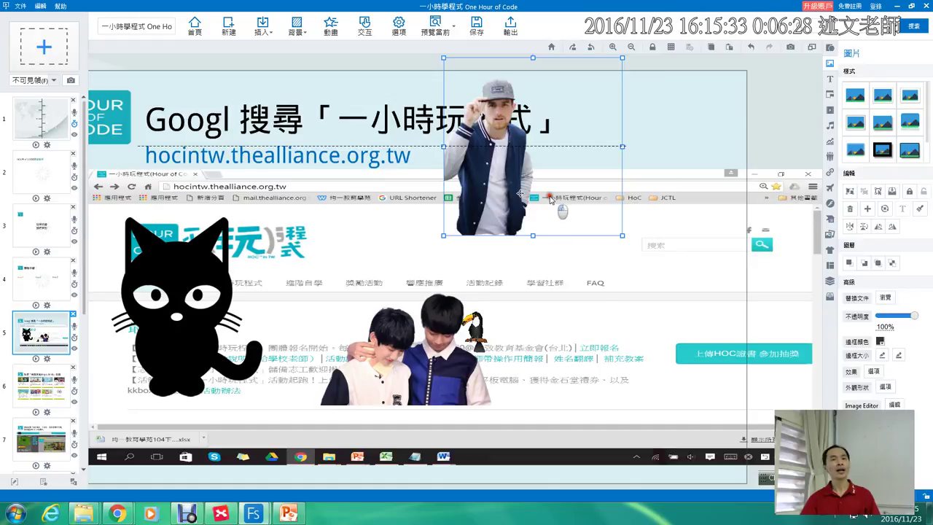